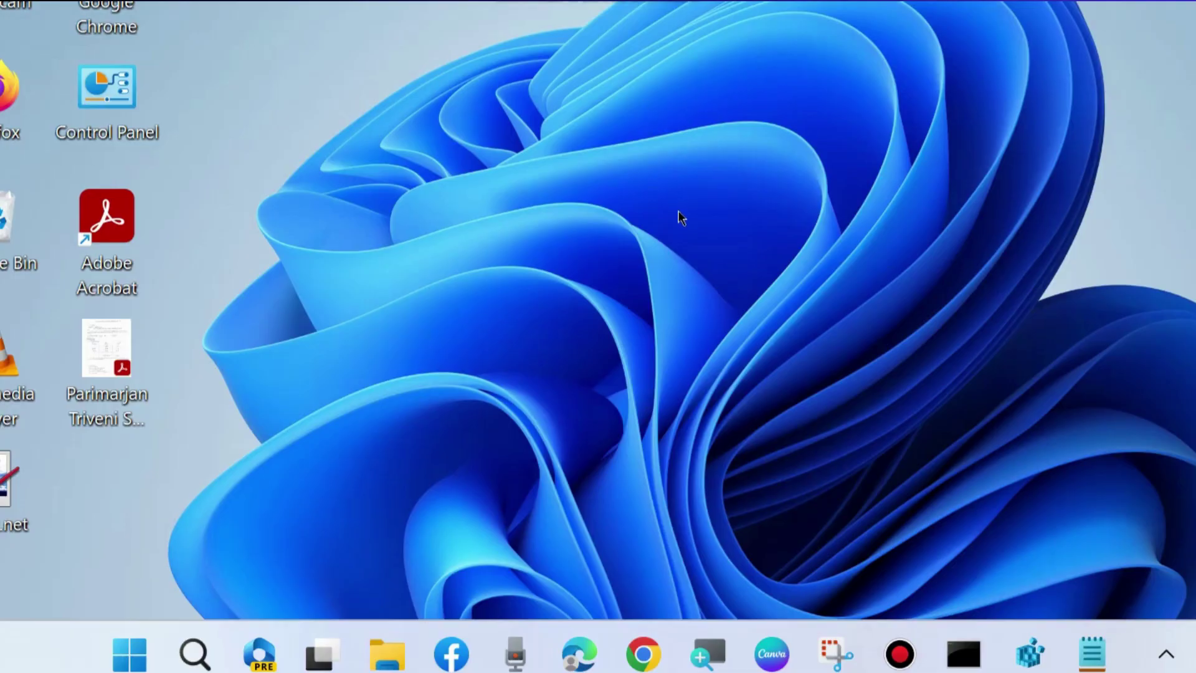
- Find Command Prompt with the search term cmd, open it as administrator, and reposition its window on the desktop
{"action": "left_click", "coordinate": [187, 653]}
{"action": "type", "text": "cmd"}
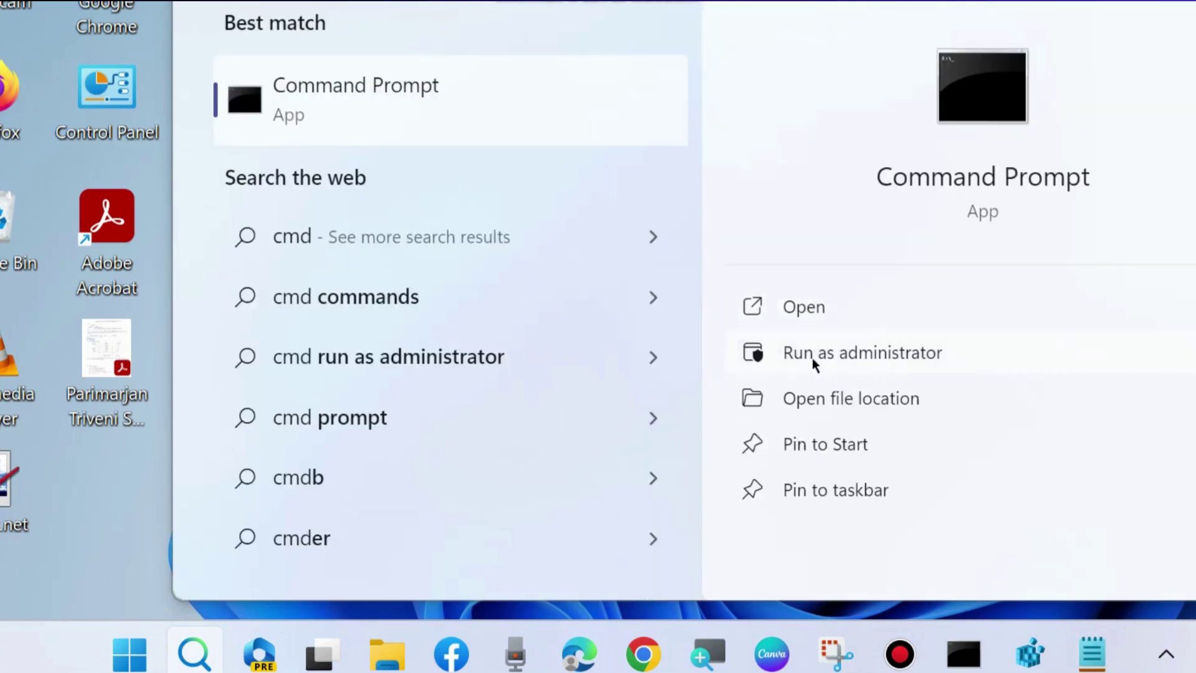
{"action": "left_click", "coordinate": [973, 657]}
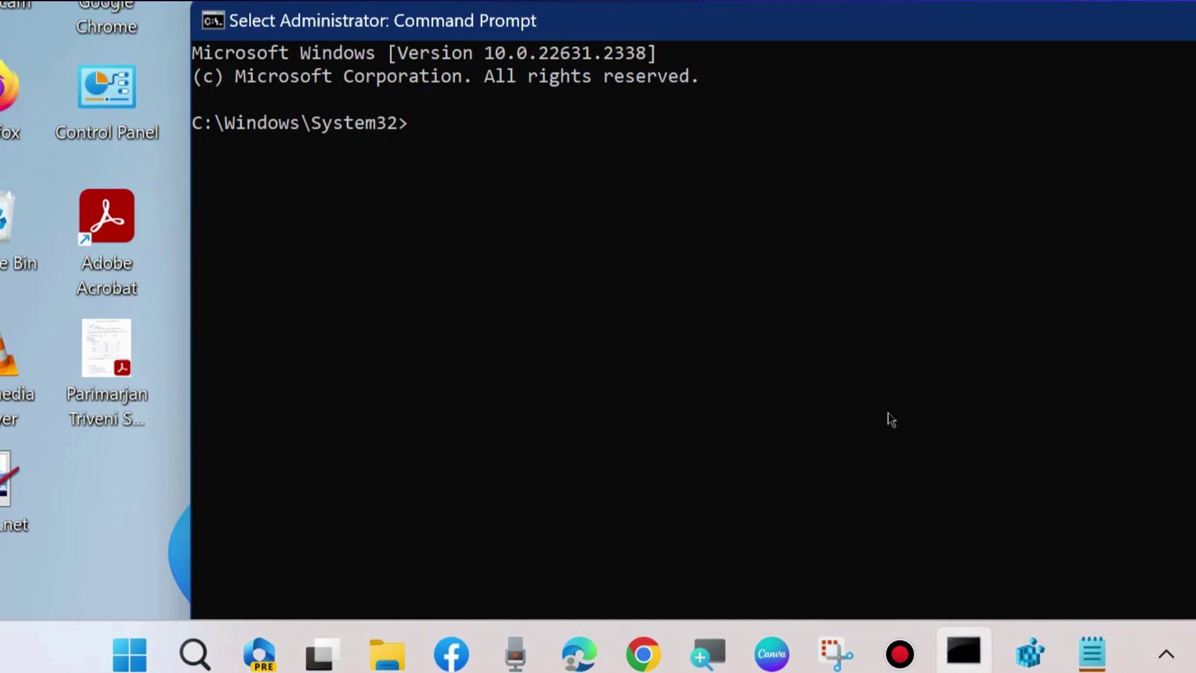
{"action": "left_click_drag", "start_coordinate": [765, 29], "coordinate": [617, 40]}
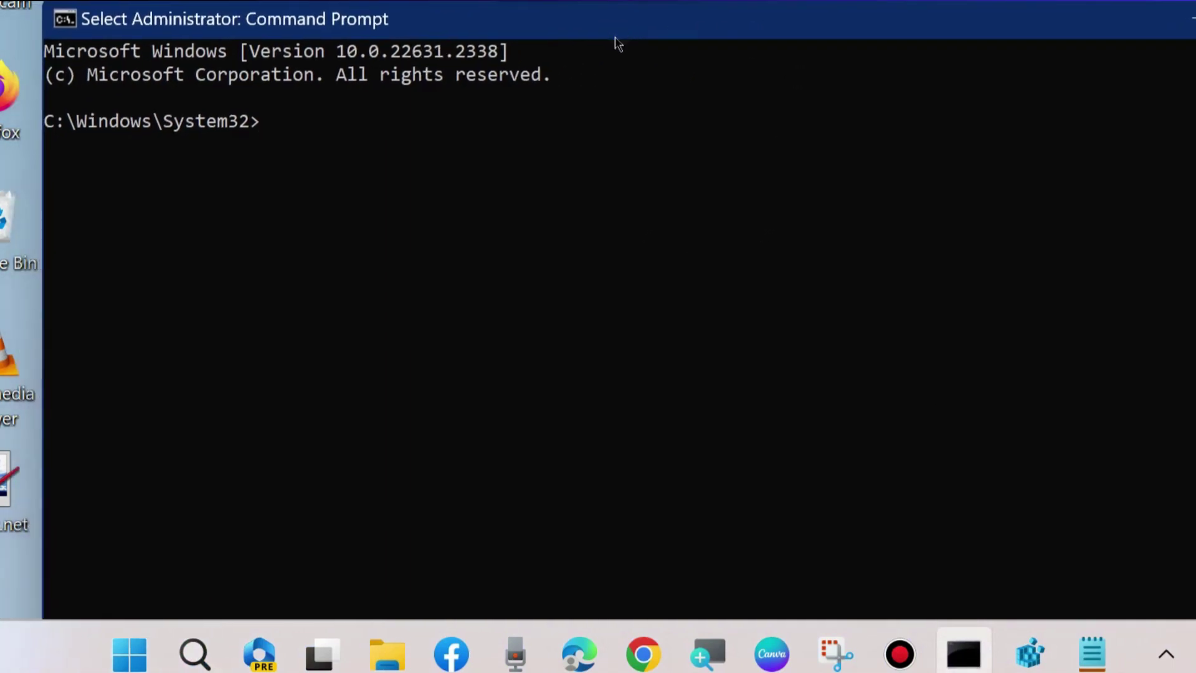
- Switch to the Notepad document and highlight in turn the DISM /scanhealth, /checkhealth and /restorehealth commands
{"action": "left_click", "coordinate": [1090, 652]}
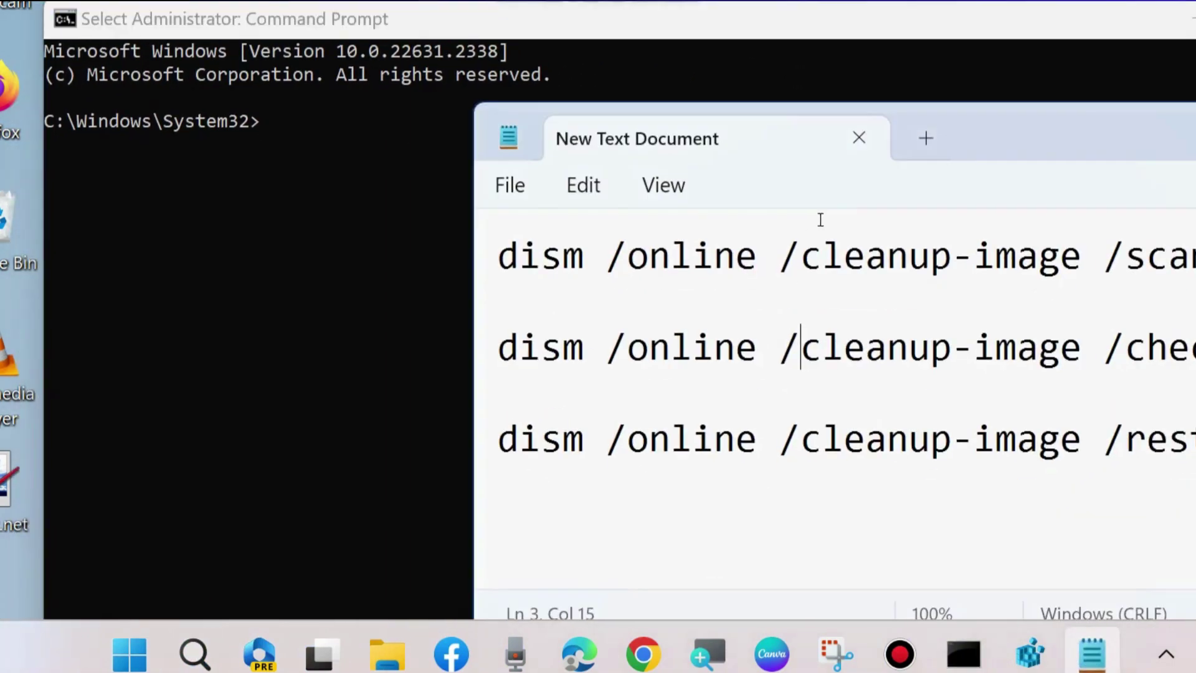
{"action": "left_click_drag", "start_coordinate": [1051, 127], "coordinate": [825, 206]}
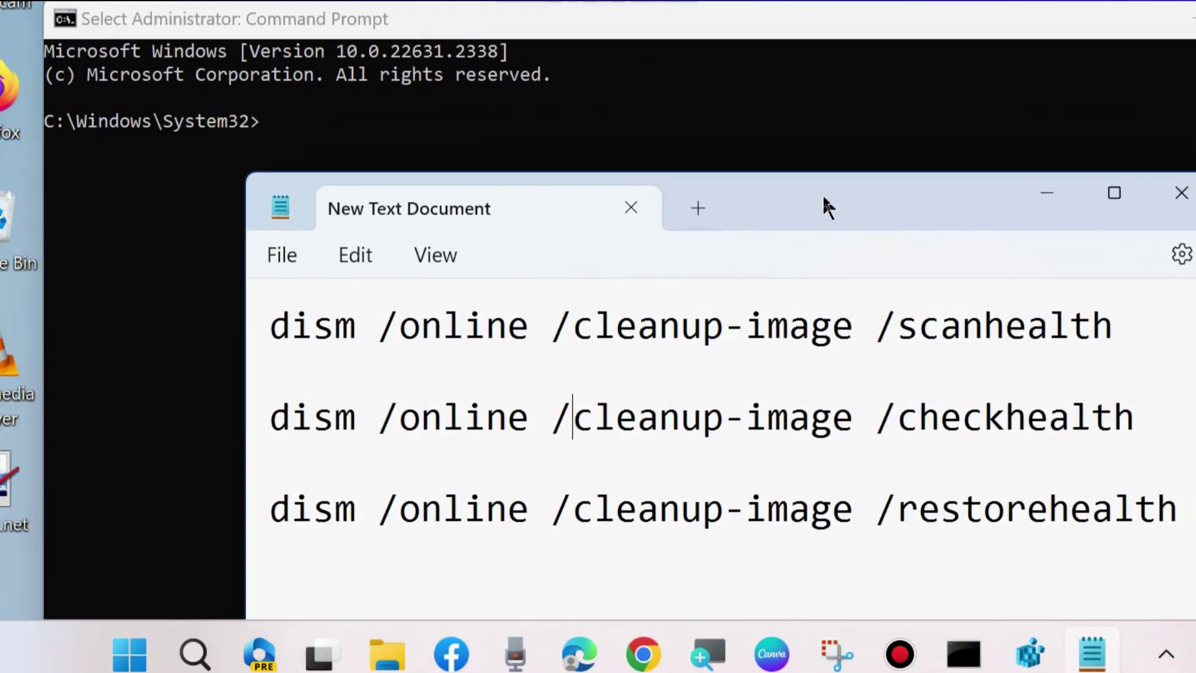
{"action": "left_click", "coordinate": [259, 334]}
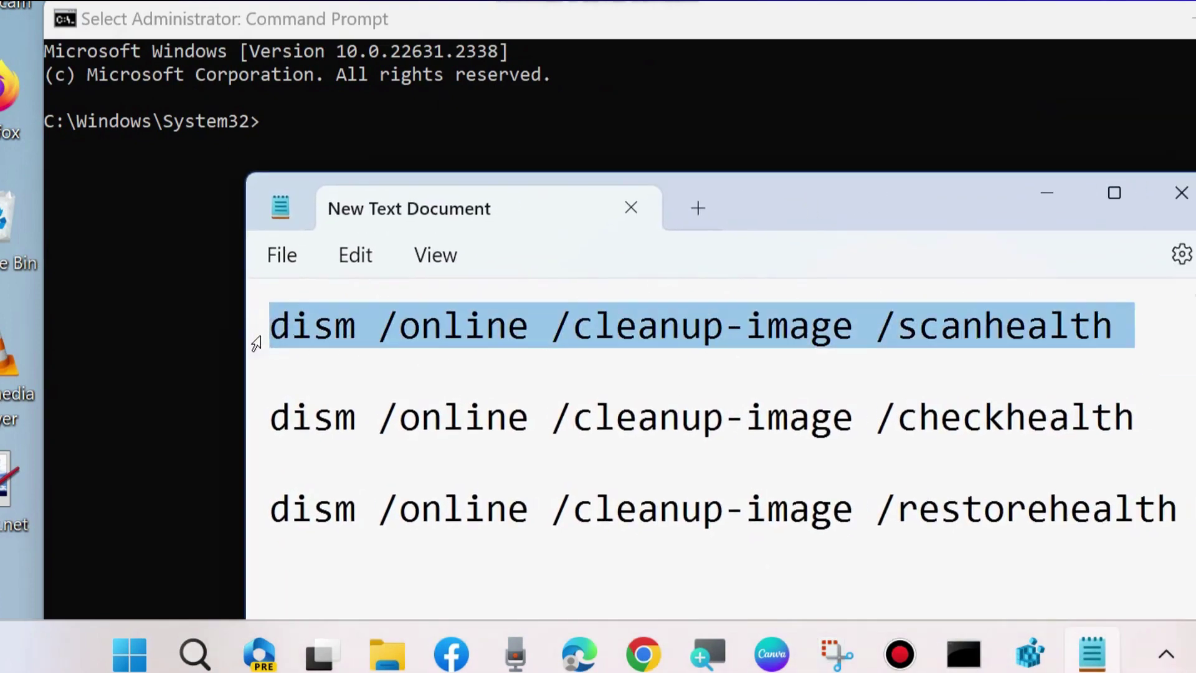
{"action": "left_click", "coordinate": [261, 430]}
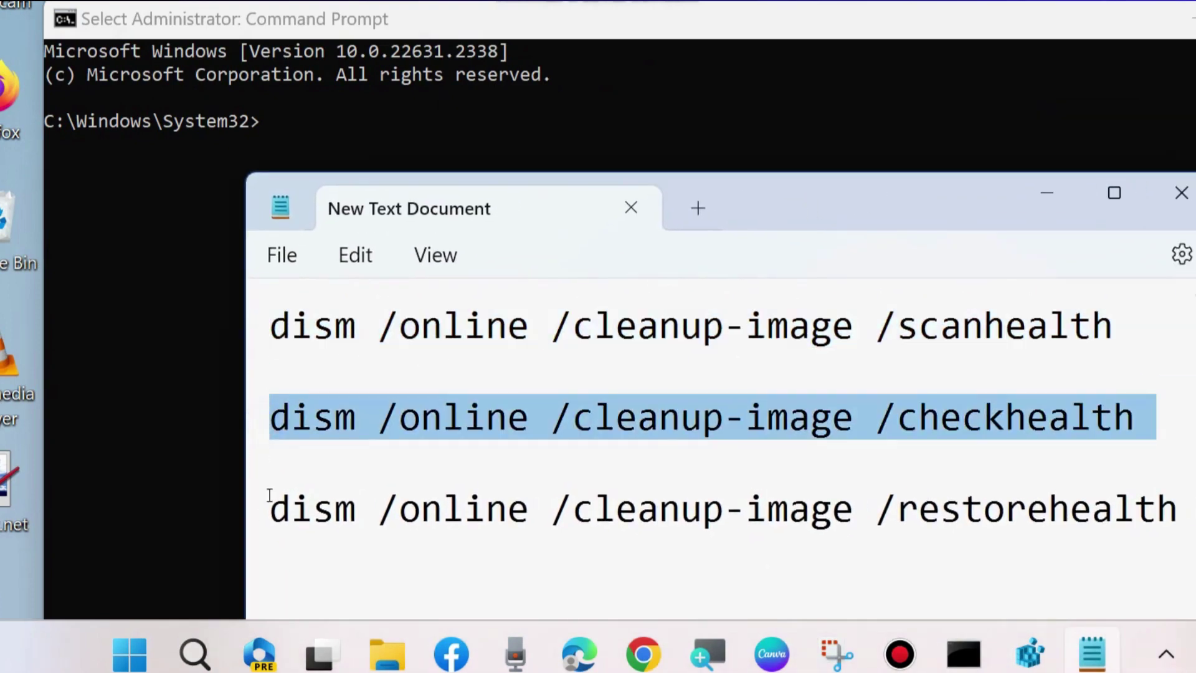
{"action": "left_click", "coordinate": [259, 521]}
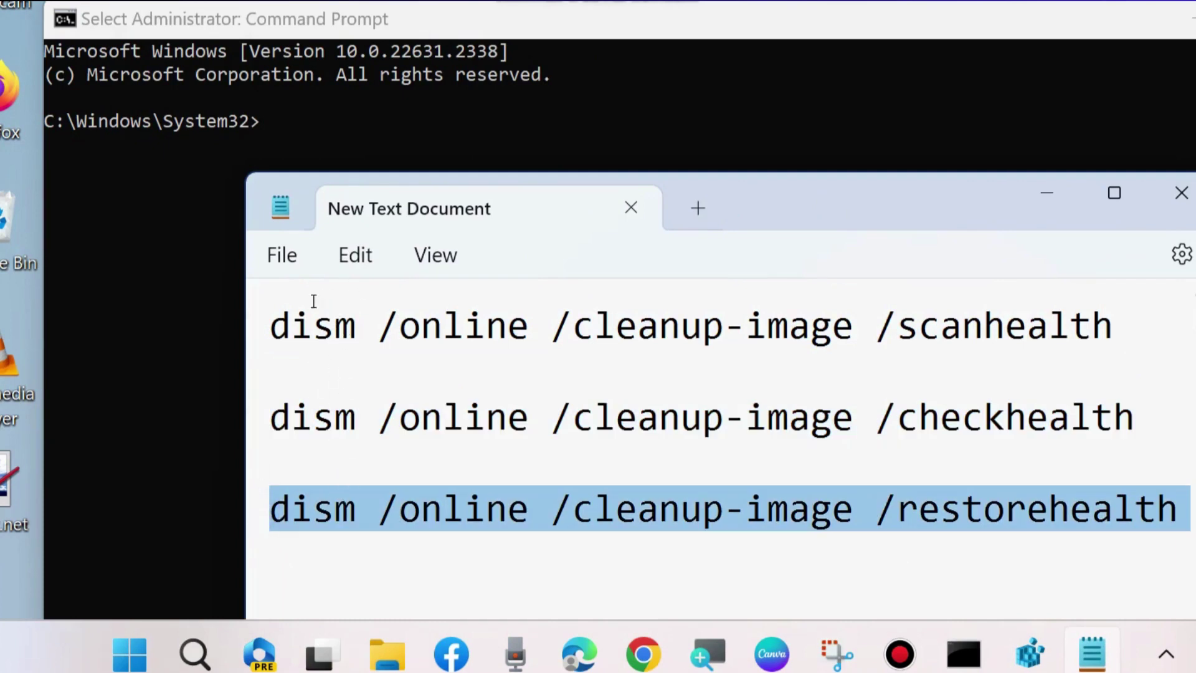
- Enter the system file check command sfc /scannow at the administrator Command Prompt
{"action": "left_click", "coordinate": [288, 136]}
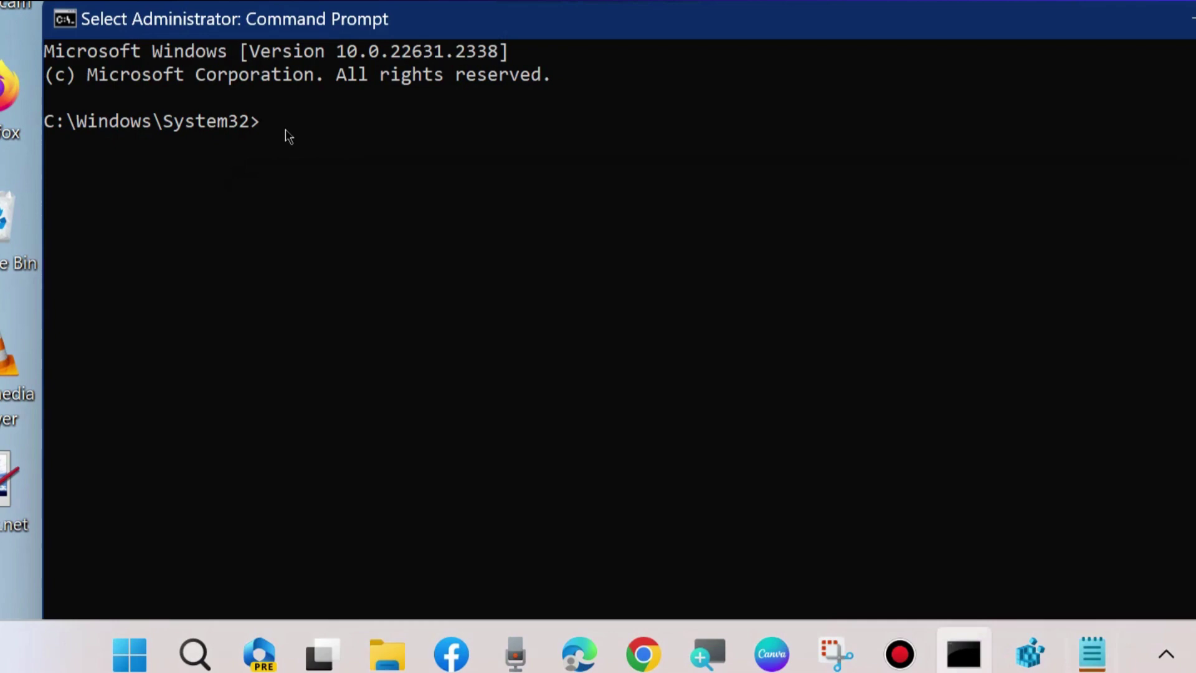
{"action": "type", "text": "sfc"}
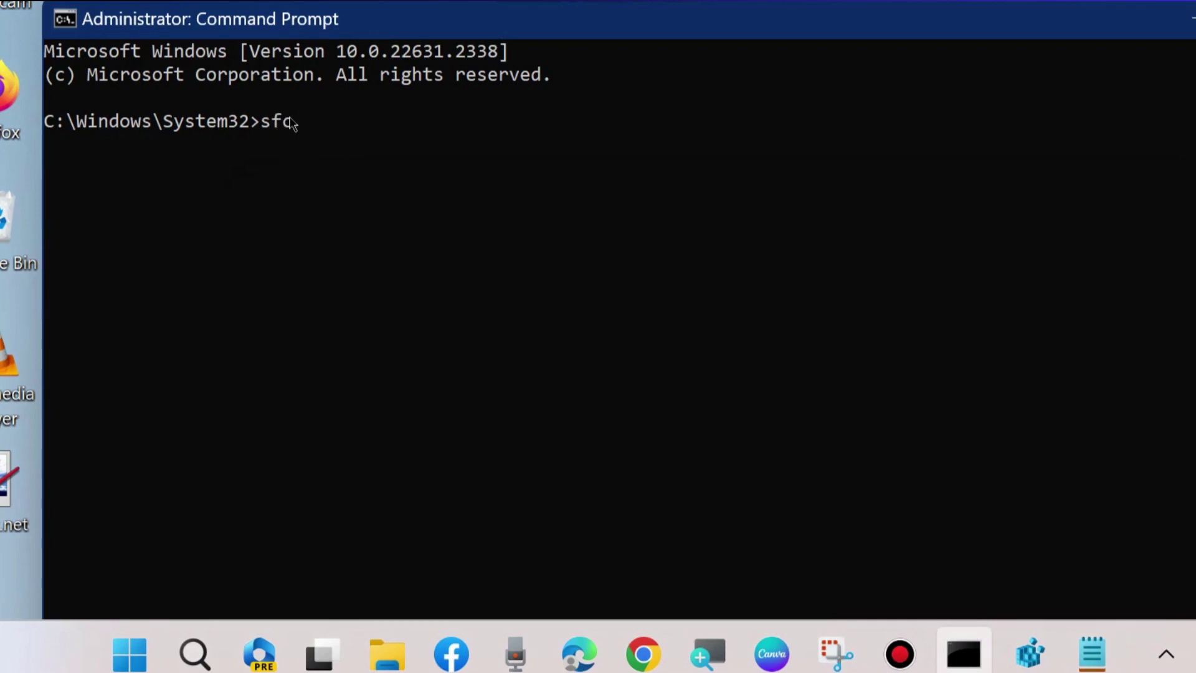
{"action": "type", "text": " /scannow"}
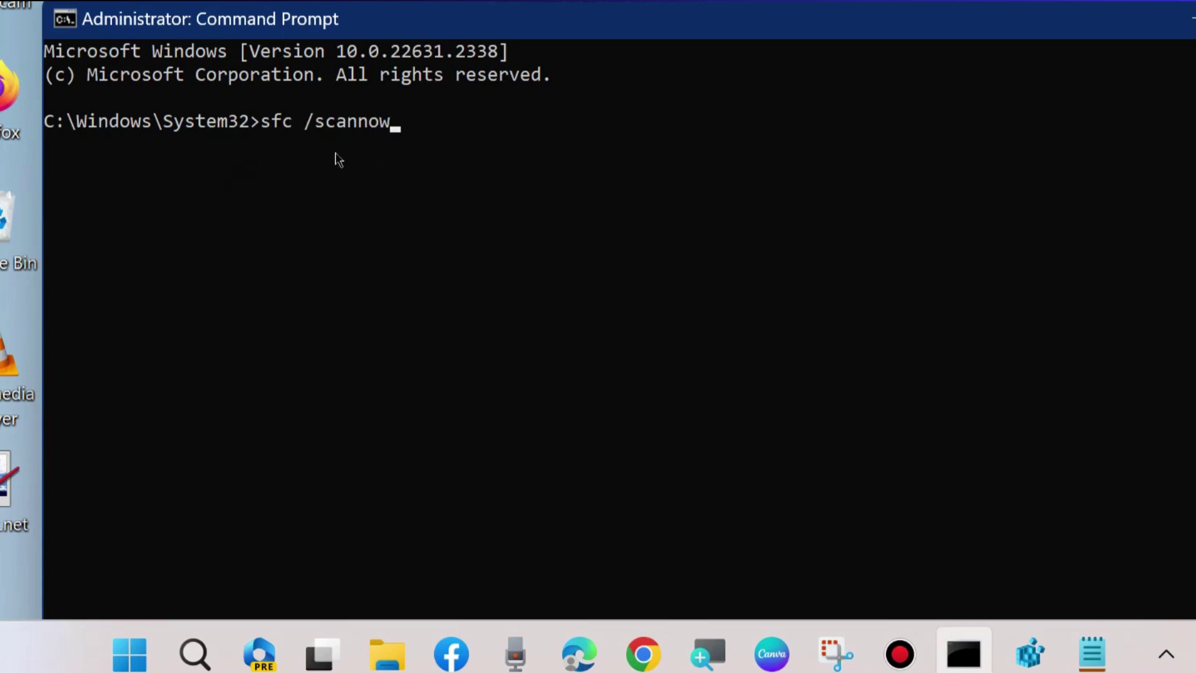
- Close the Command Prompt window and minimise the notes document to clear the desktop
{"action": "left_click", "coordinate": [1195, 19]}
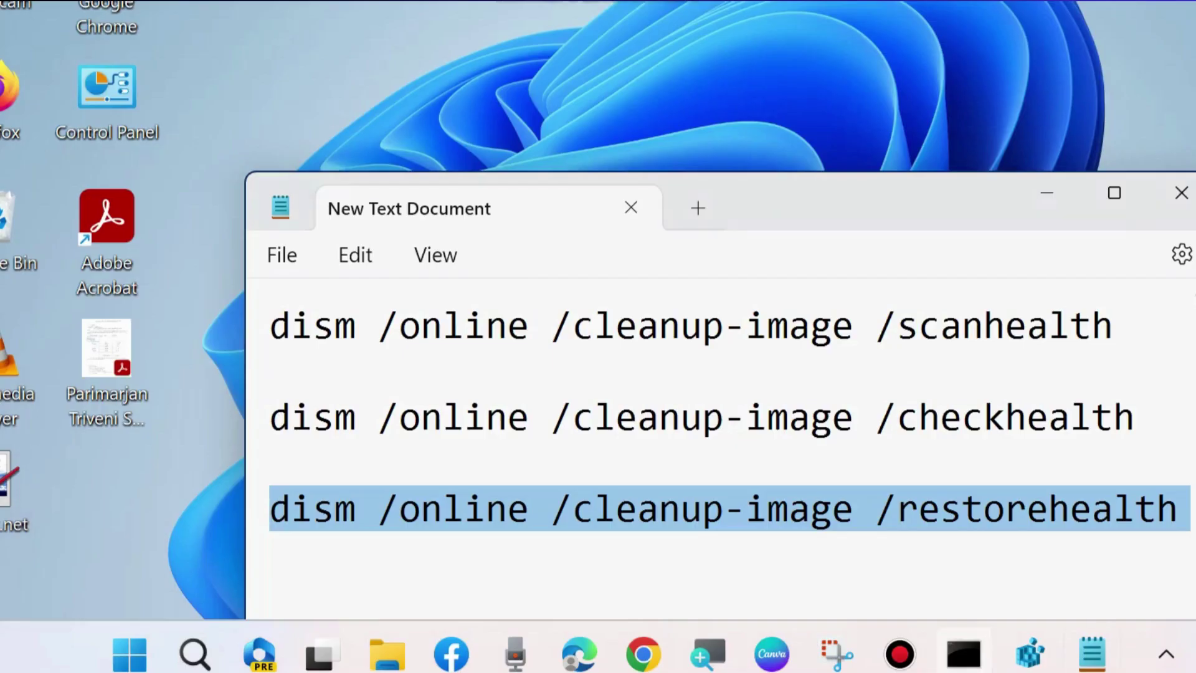
{"action": "left_click", "coordinate": [1051, 189]}
{"action": "left_click", "coordinate": [1038, 210]}
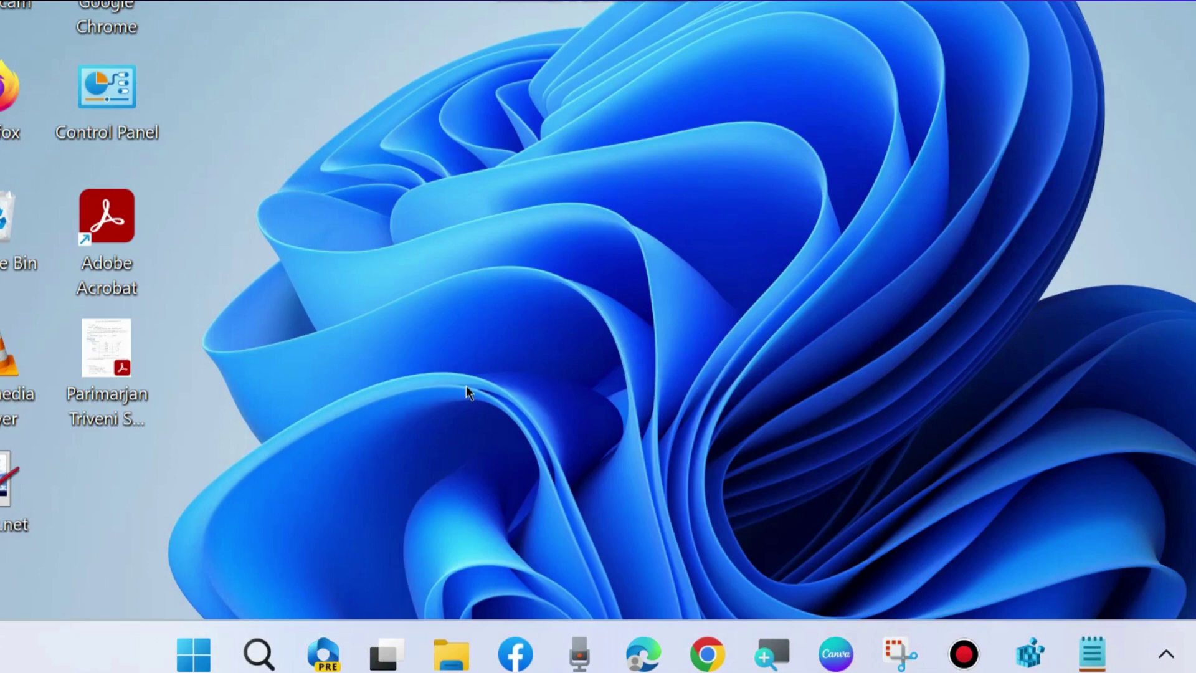
- Switch to Windows Settings and open the list of installed apps in the Apps section
{"action": "right_click", "coordinate": [192, 651]}
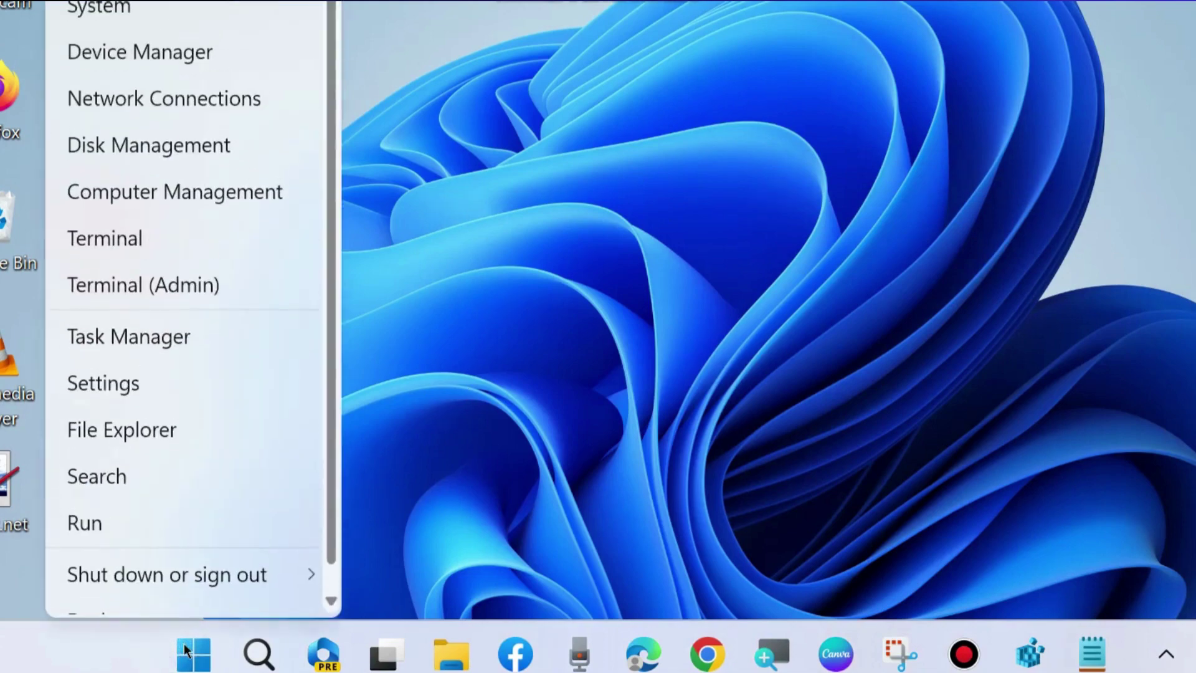
{"action": "left_click", "coordinate": [94, 384]}
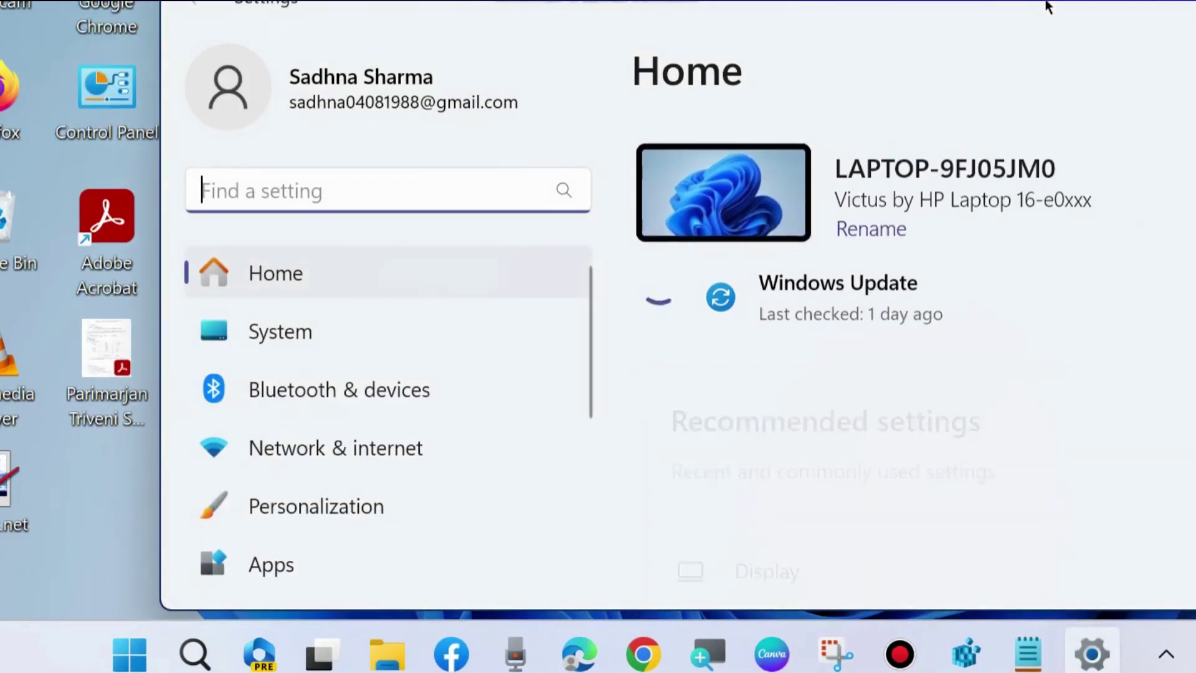
{"action": "left_click_drag", "start_coordinate": [1046, 6], "coordinate": [921, 25]}
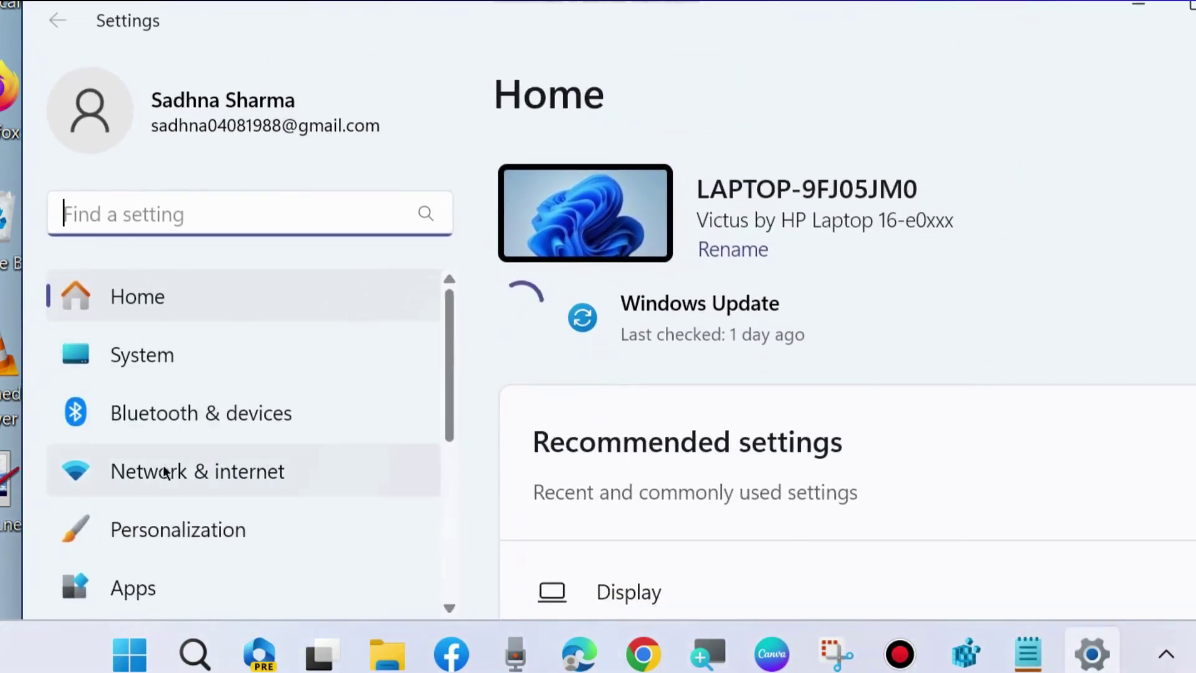
{"action": "scroll", "coordinate": [165, 472], "scroll_direction": "down", "scroll_amount": 2}
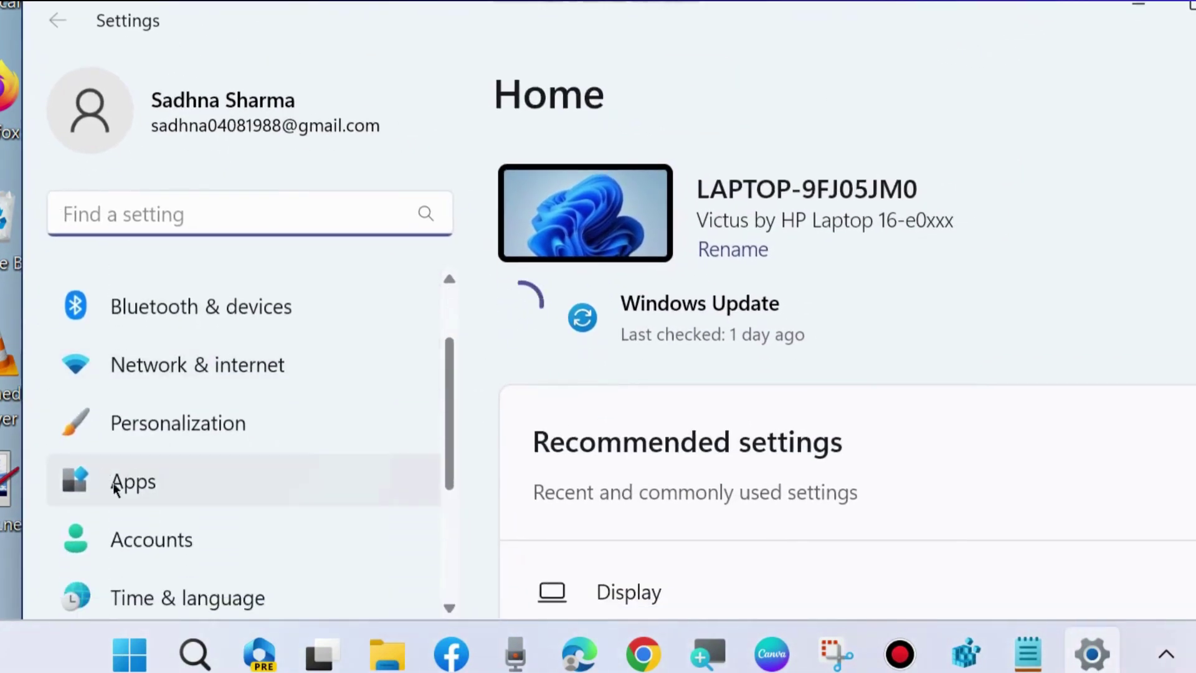
{"action": "left_click", "coordinate": [121, 484]}
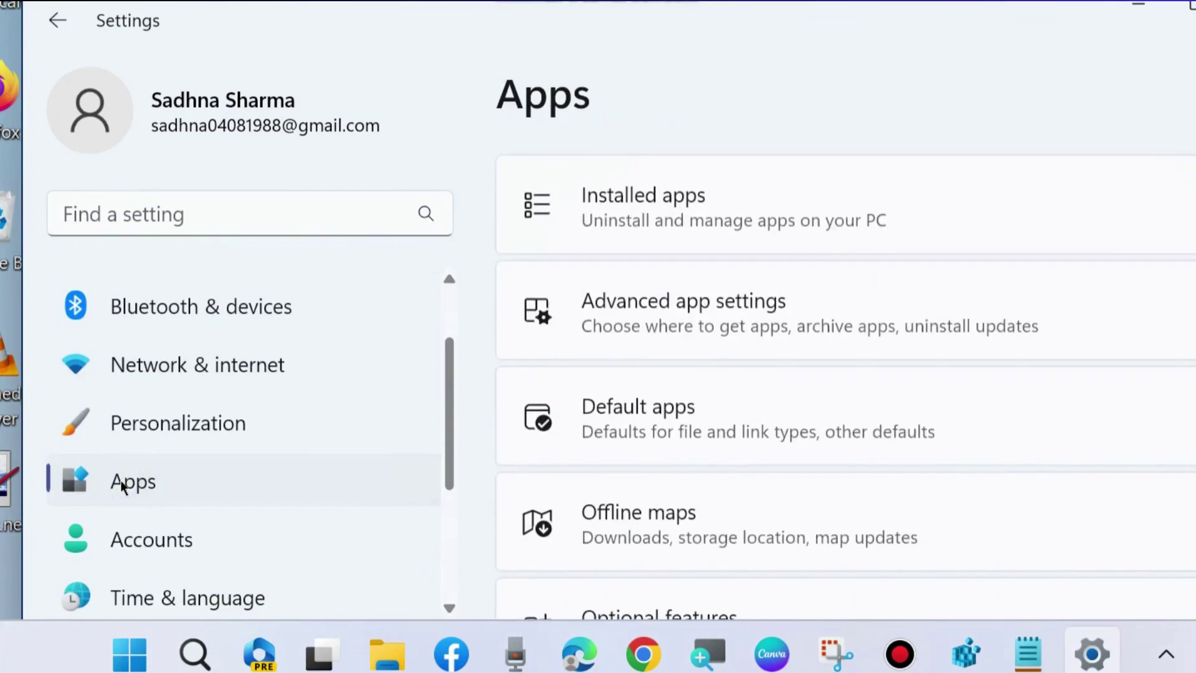
{"action": "left_click", "coordinate": [653, 209]}
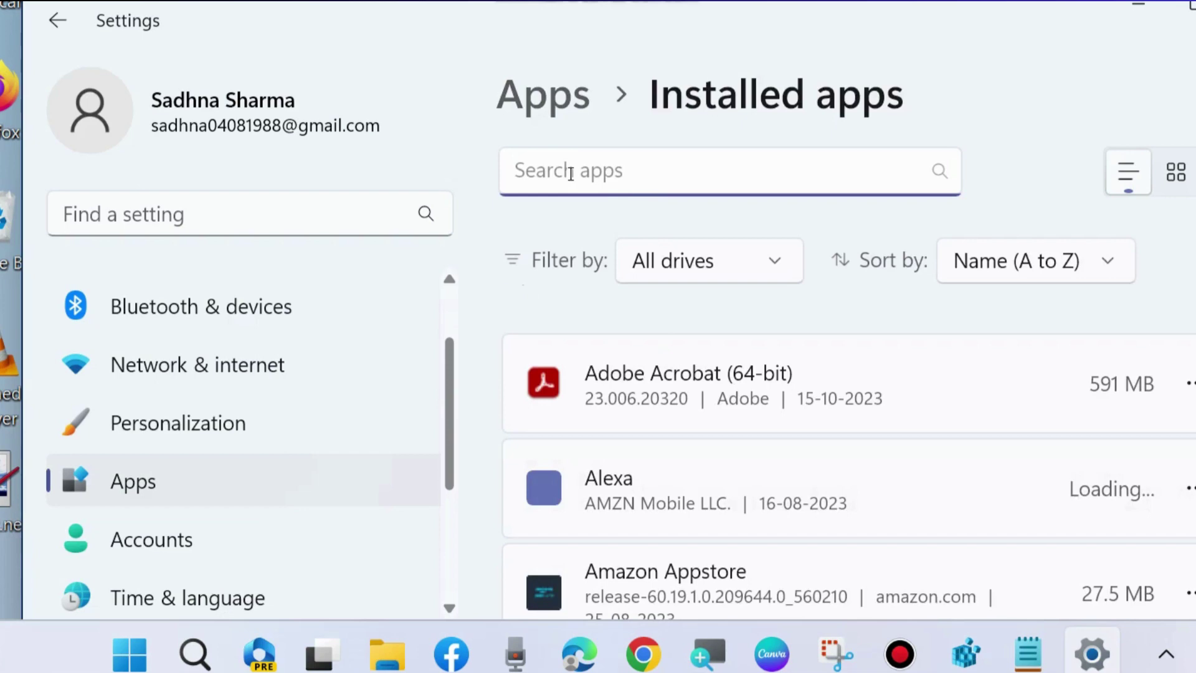
- Search the installed apps for "security" and open the advanced options of Windows Security
{"action": "type", "text": "security"}
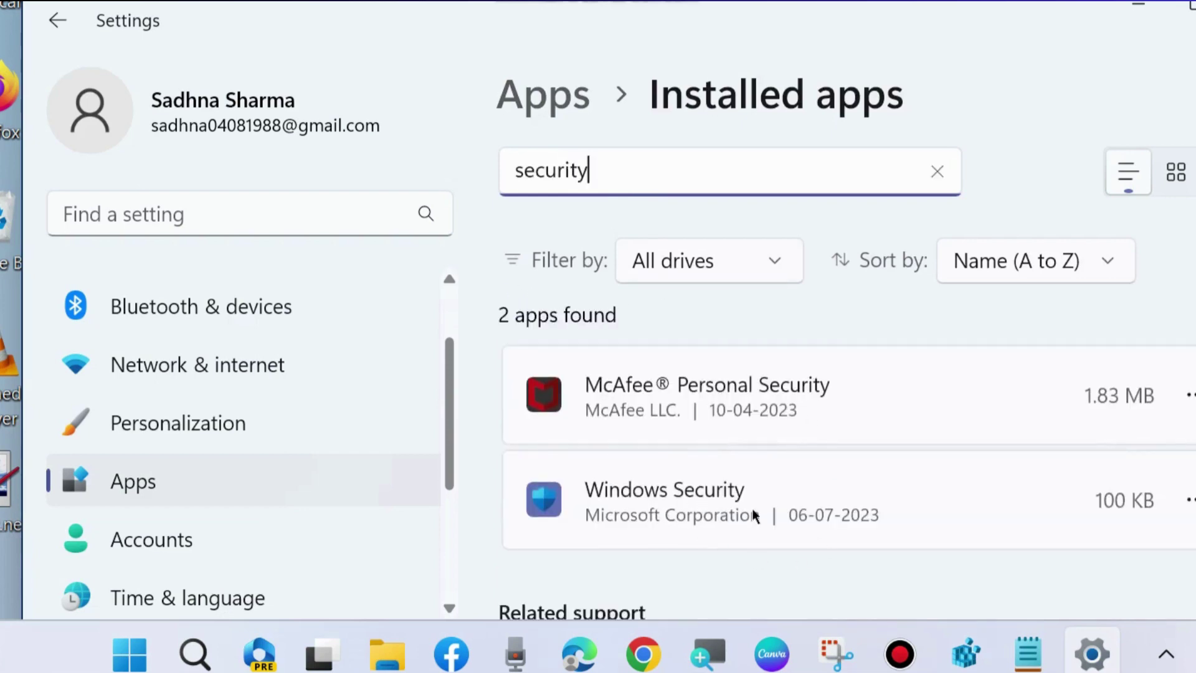
{"action": "left_click_drag", "start_coordinate": [942, 12], "coordinate": [894, 9]}
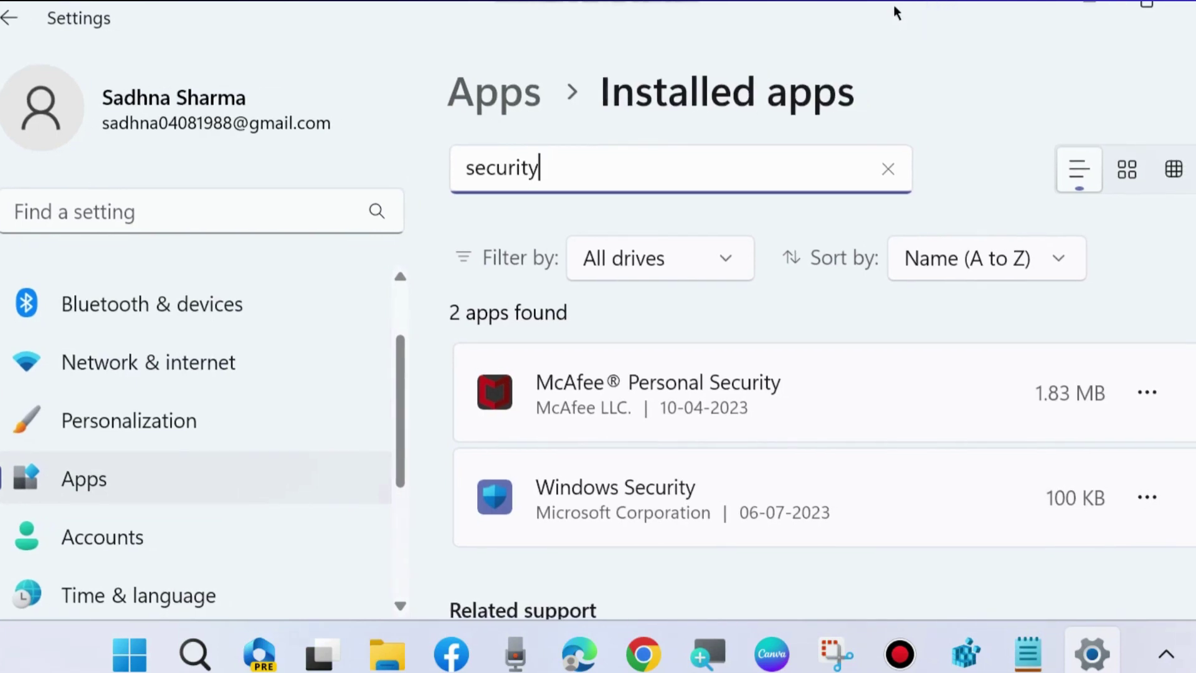
{"action": "left_click", "coordinate": [1147, 497]}
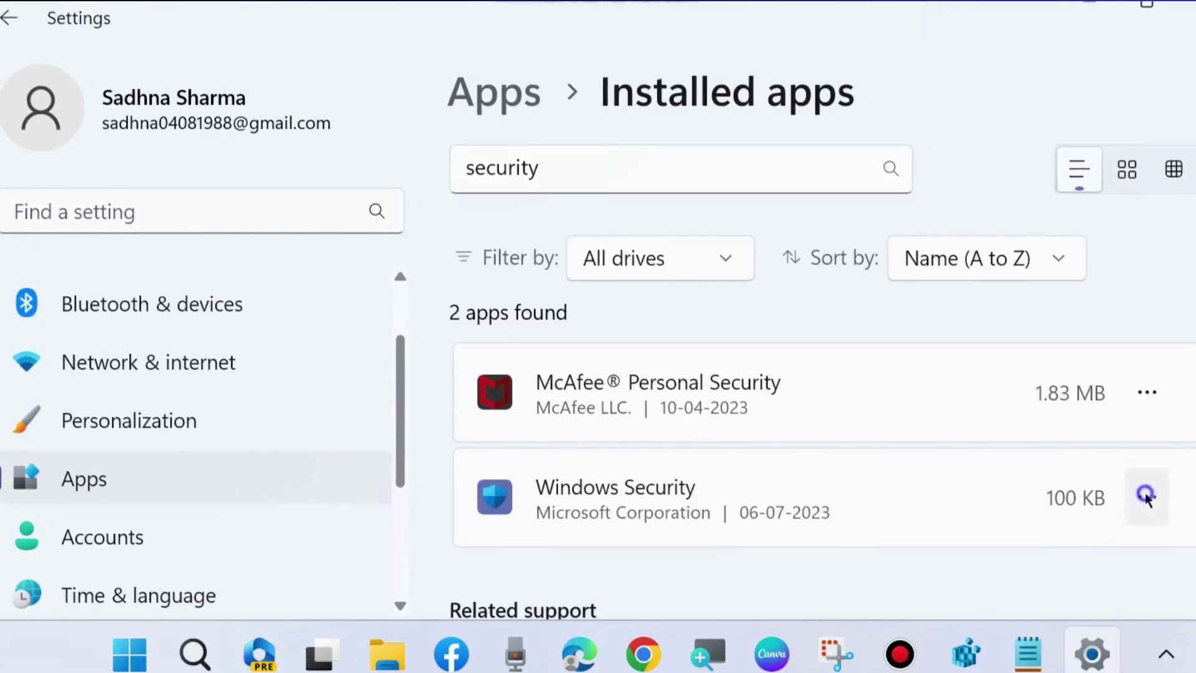
{"action": "left_click", "coordinate": [883, 343]}
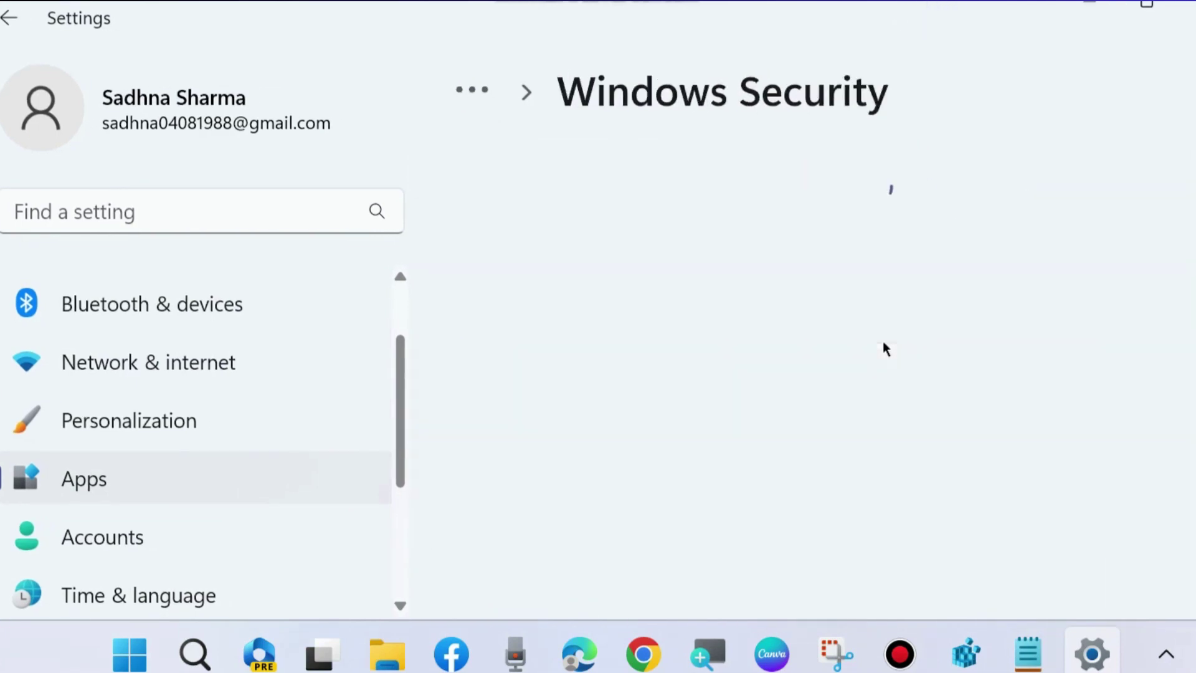
- Examine the Terminate, Repair and Reset options for the Windows Security app, and close Settings
{"action": "scroll", "coordinate": [597, 411], "scroll_direction": "down", "scroll_amount": 3}
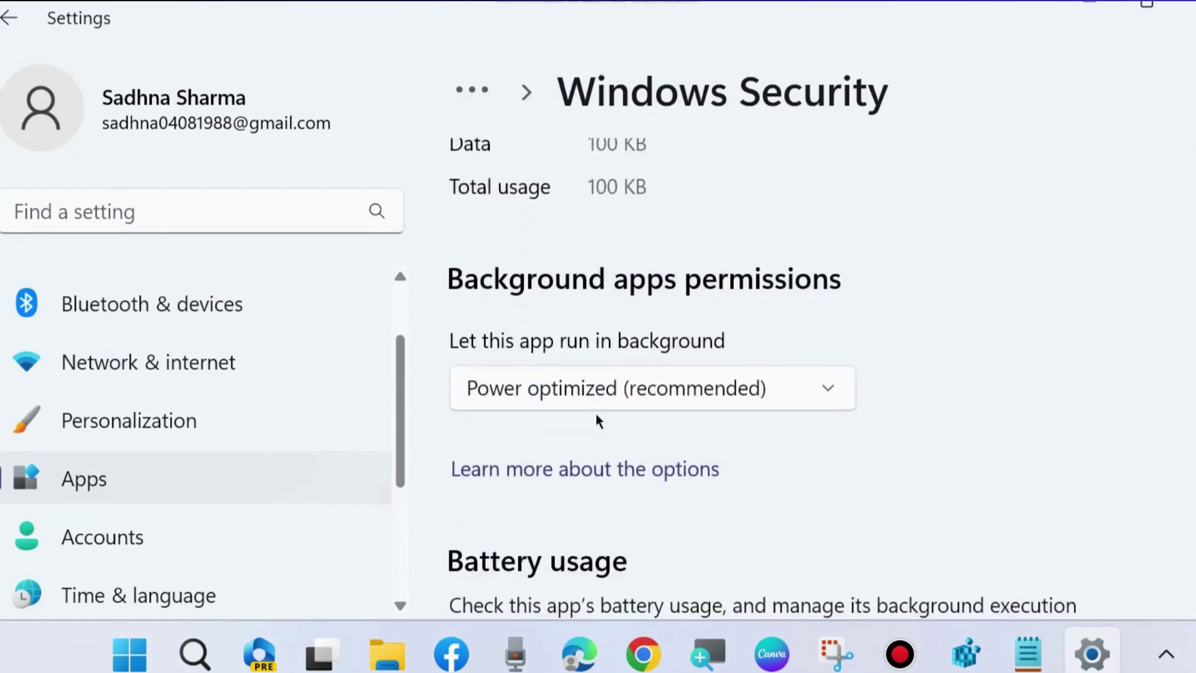
{"action": "left_click", "coordinate": [597, 405]}
{"action": "left_click", "coordinate": [597, 415]}
{"action": "scroll", "coordinate": [596, 415], "scroll_direction": "down", "scroll_amount": 10}
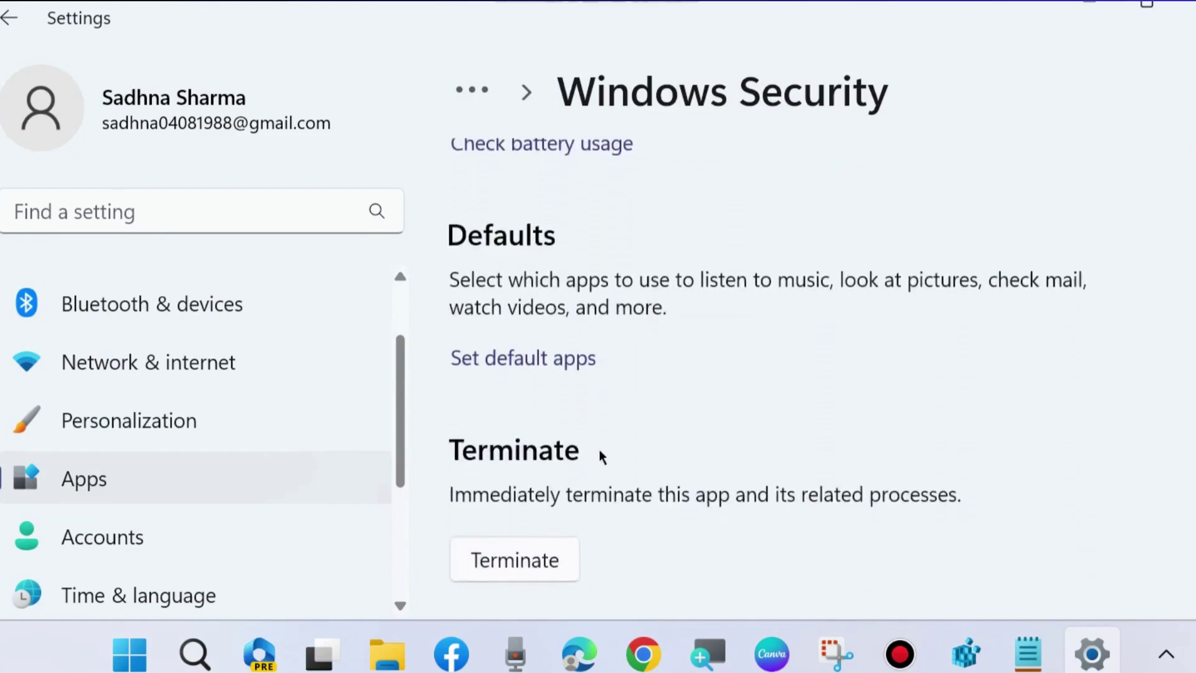
{"action": "scroll", "coordinate": [597, 437], "scroll_direction": "down", "scroll_amount": 2}
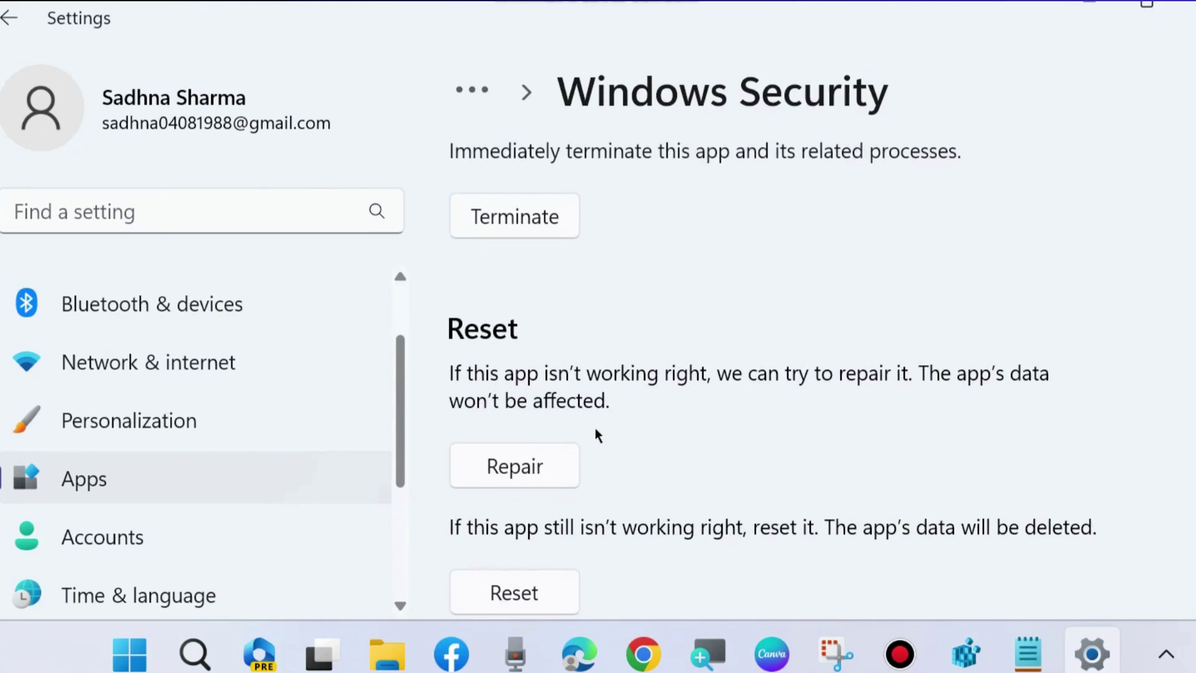
{"action": "scroll", "coordinate": [596, 427], "scroll_direction": "down", "scroll_amount": 1}
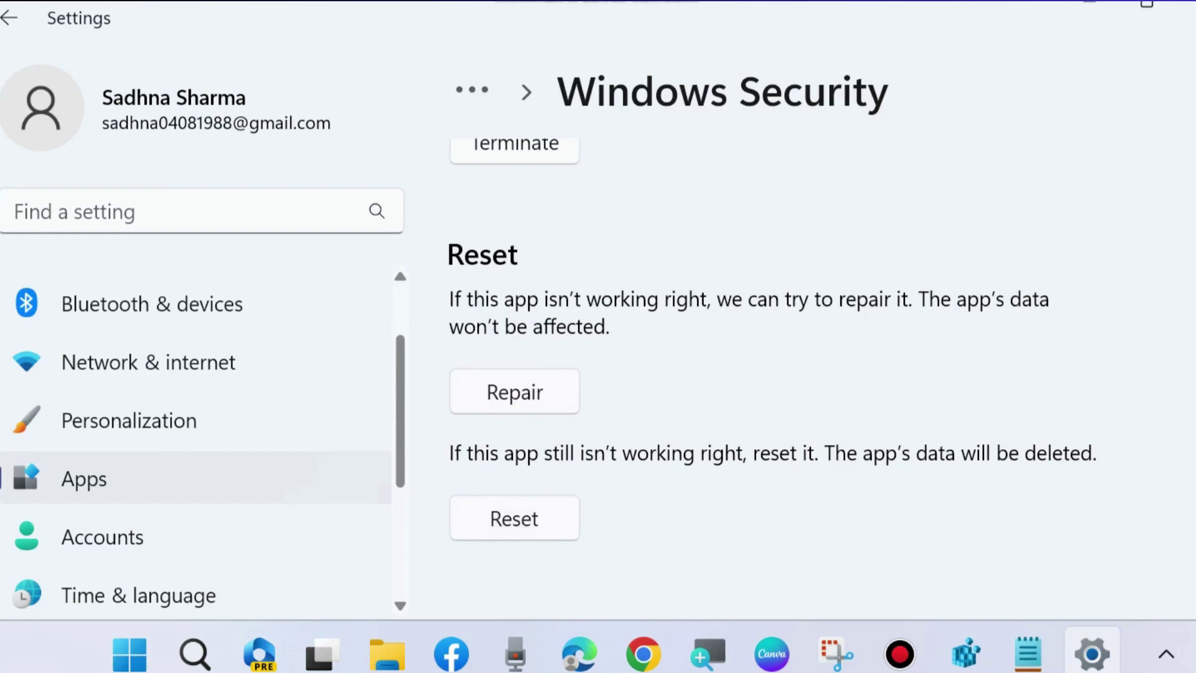
{"action": "left_click", "coordinate": [1187, 7]}
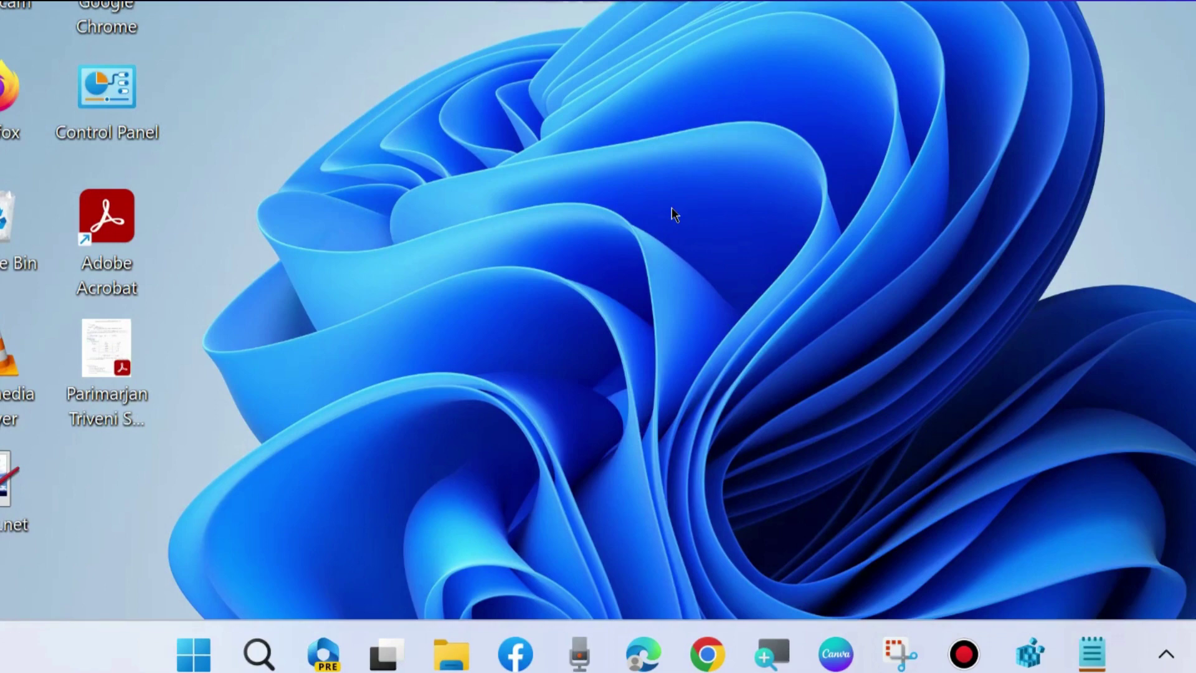
- Open the Run dialog, enter regedit as the program to launch, and switch to the Registry Editor
{"action": "right_click", "coordinate": [194, 653]}
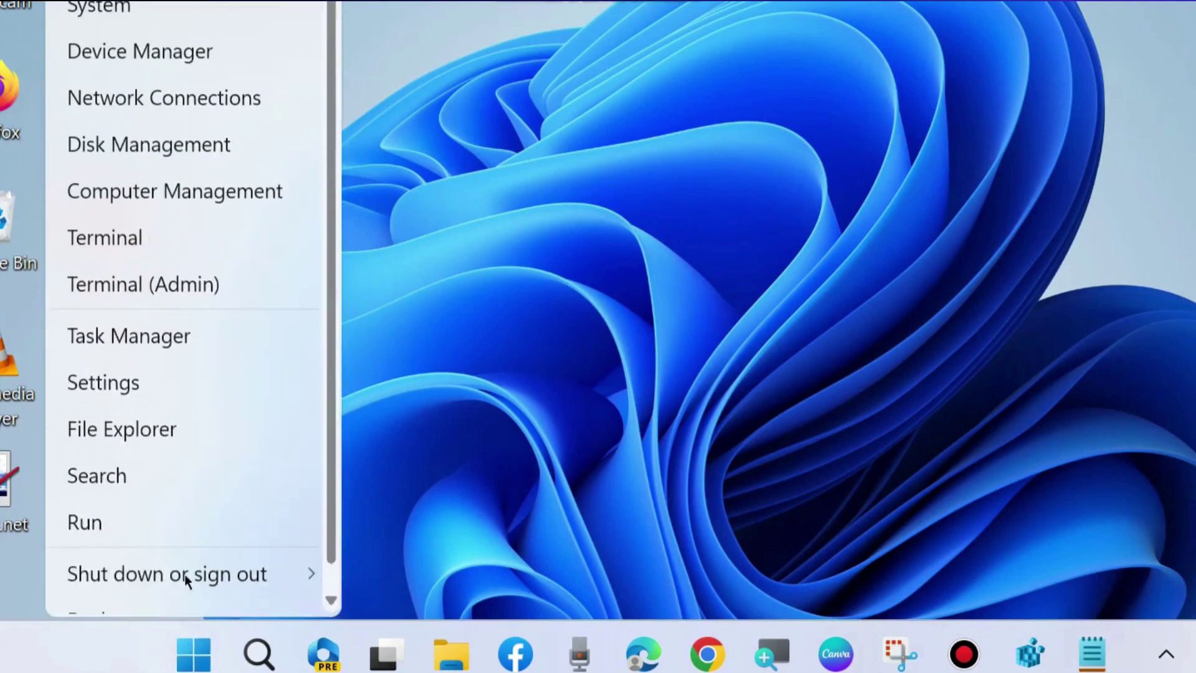
{"action": "left_click", "coordinate": [129, 536]}
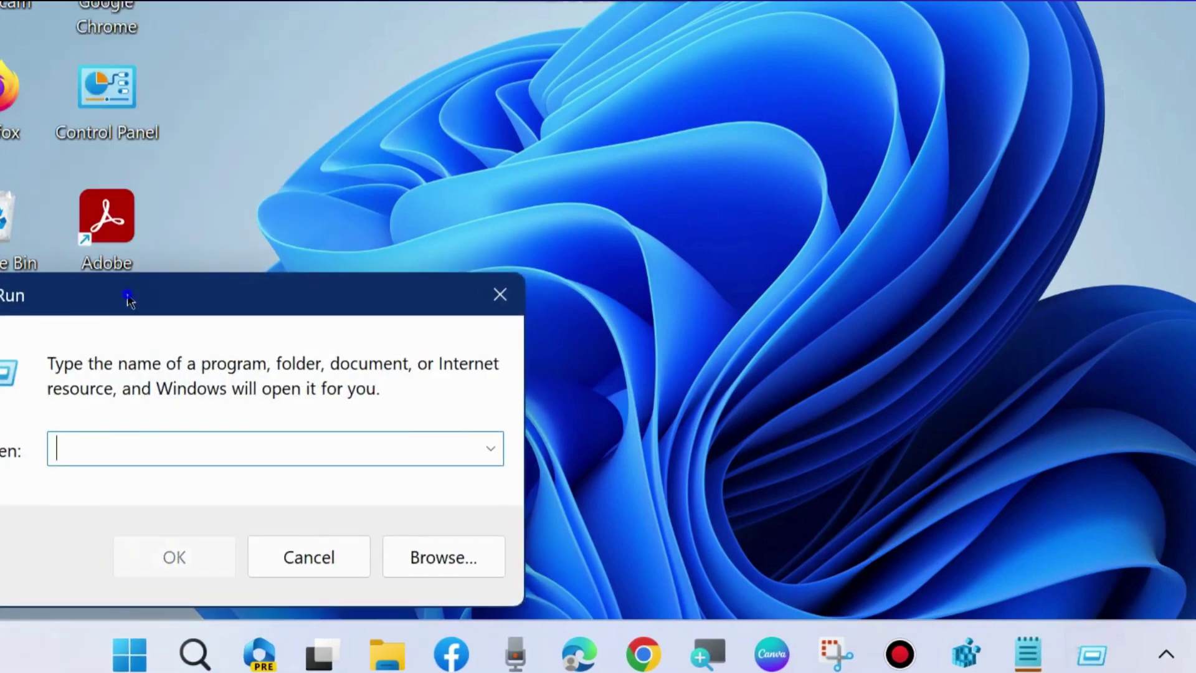
{"action": "left_click_drag", "start_coordinate": [134, 300], "coordinate": [494, 110]}
{"action": "type", "text": "regedit"}
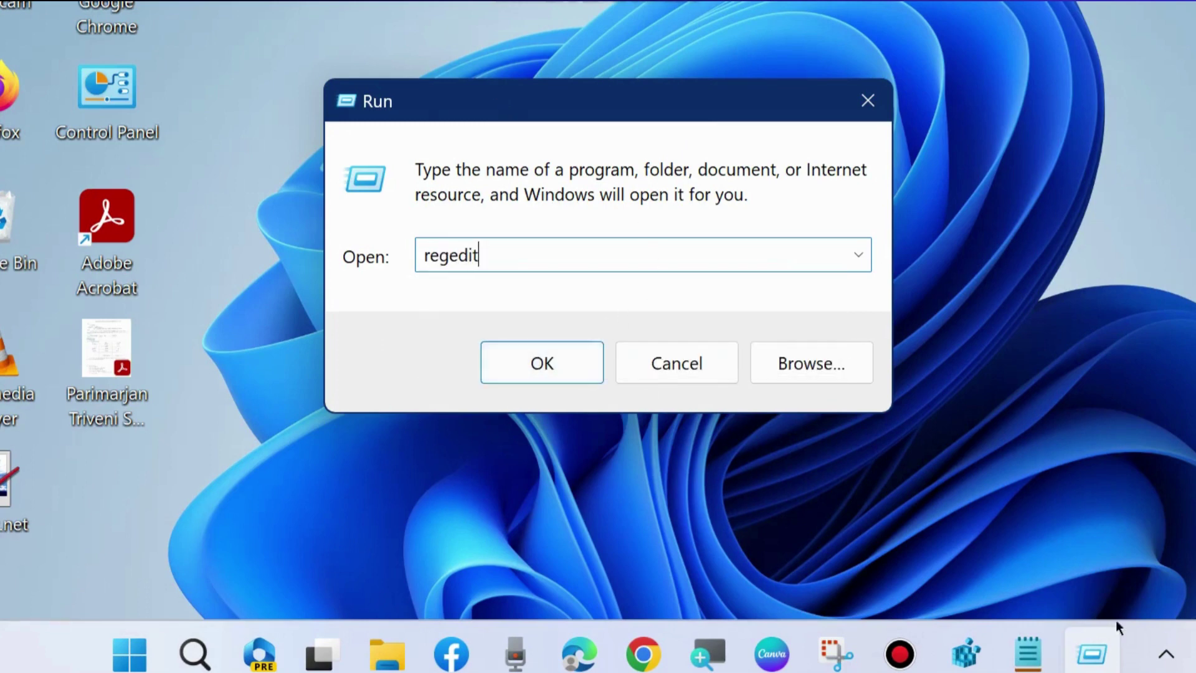
{"action": "left_click", "coordinate": [965, 650]}
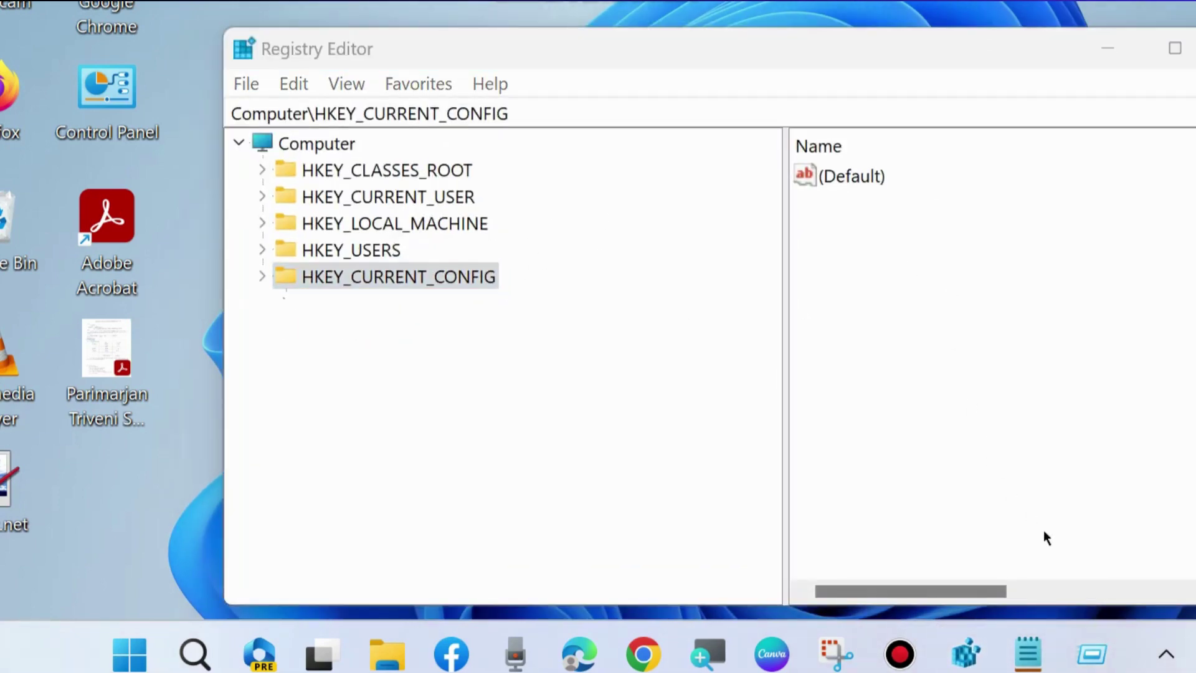
- Check the key path noted in Notepad and expand HKEY_LOCAL_MACHINE\SYSTEM\CurrentControlSet\Control in the Registry Editor
{"action": "left_click", "coordinate": [1028, 654]}
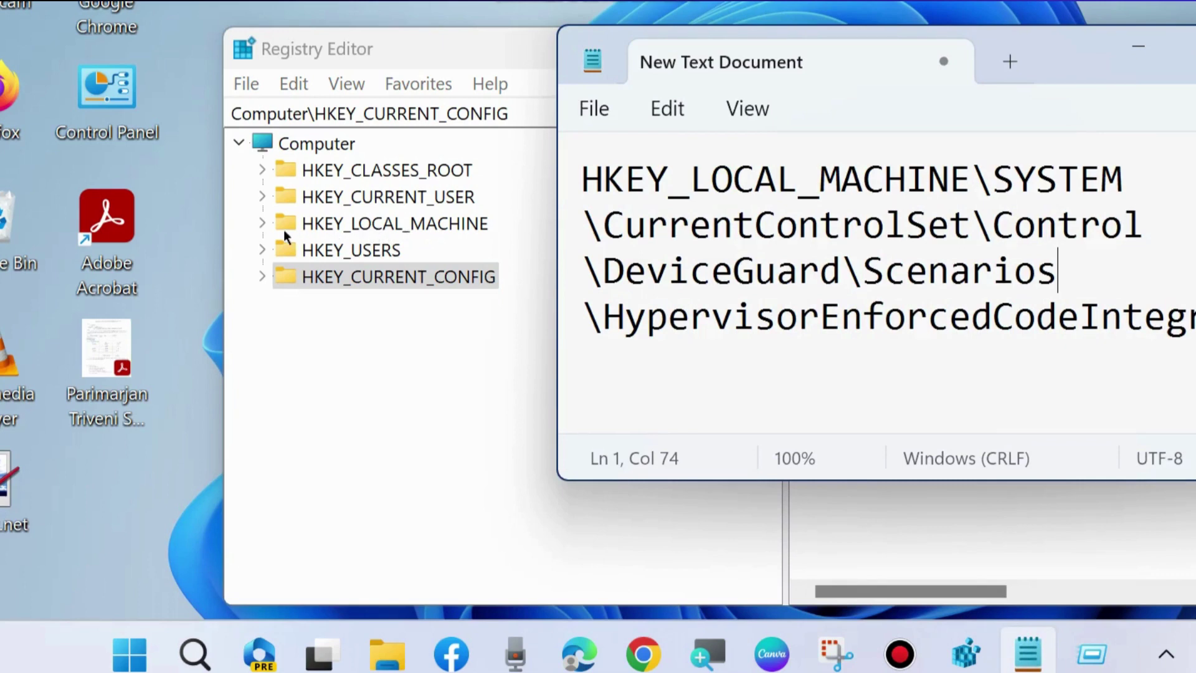
{"action": "left_click", "coordinate": [262, 223]}
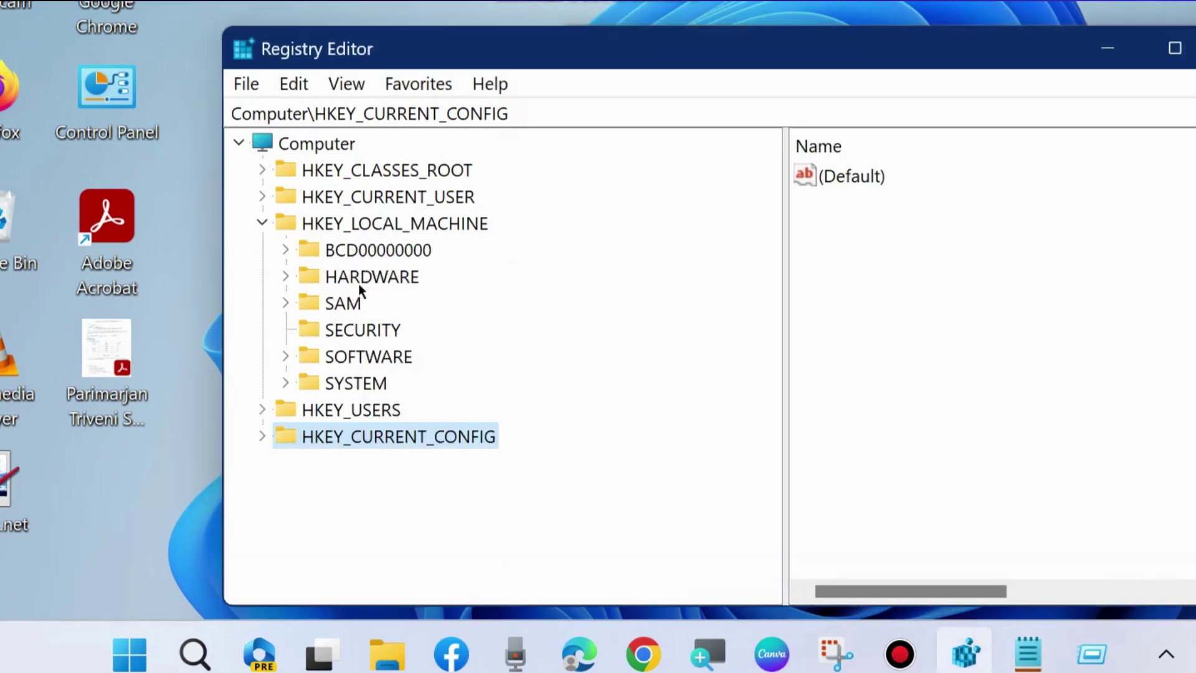
{"action": "left_click", "coordinate": [285, 383]}
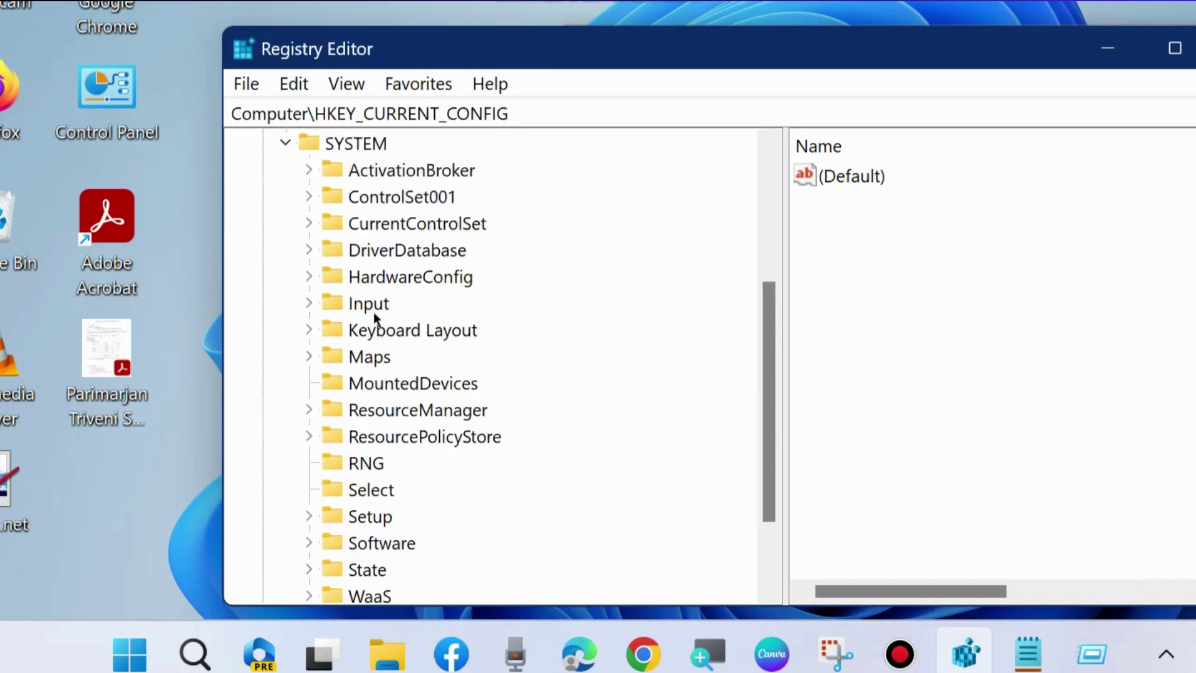
{"action": "left_click", "coordinate": [310, 224]}
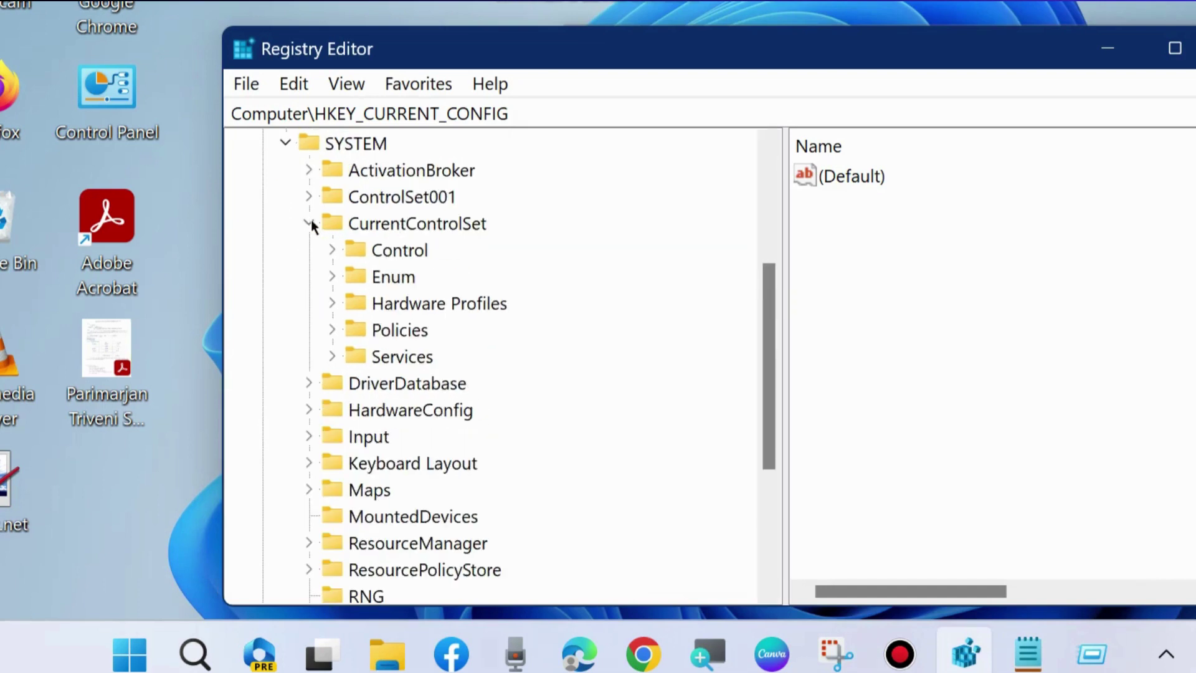
{"action": "left_click", "coordinate": [333, 250]}
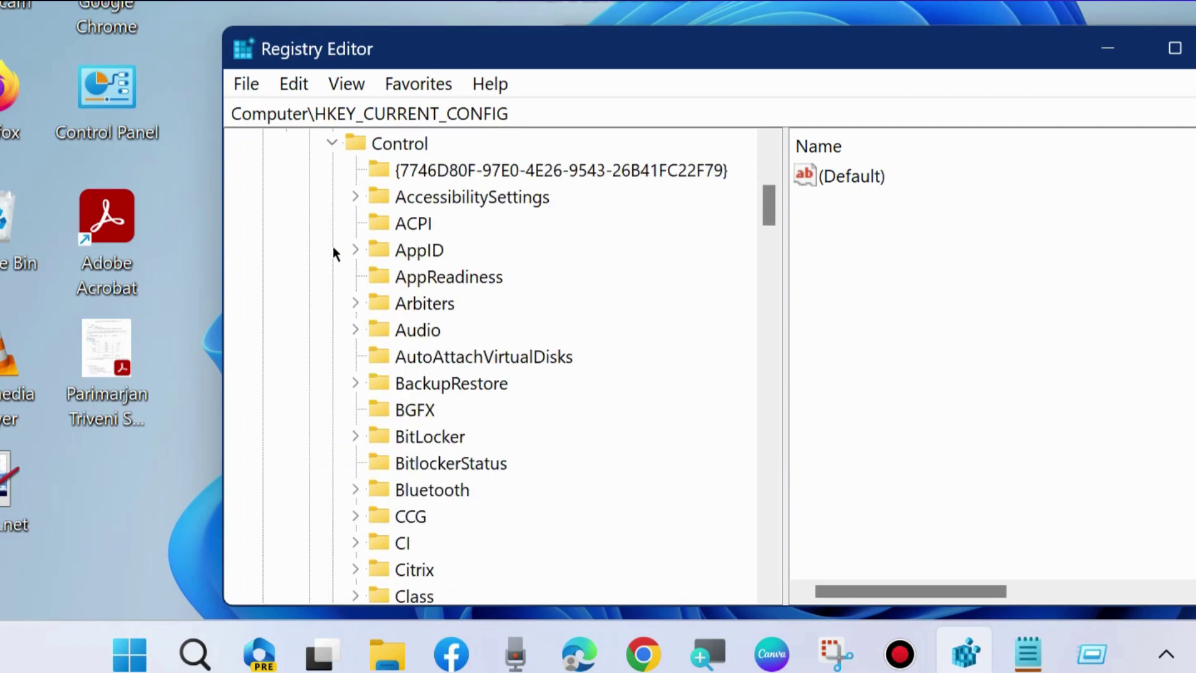
- Within the Control key, expand DeviceGuard and Scenarios, and select the HypervisorEnforcedCodeIntegrity key
{"action": "scroll", "coordinate": [446, 389], "scroll_direction": "down", "scroll_amount": 3}
{"action": "scroll", "coordinate": [446, 389], "scroll_direction": "down", "scroll_amount": 4}
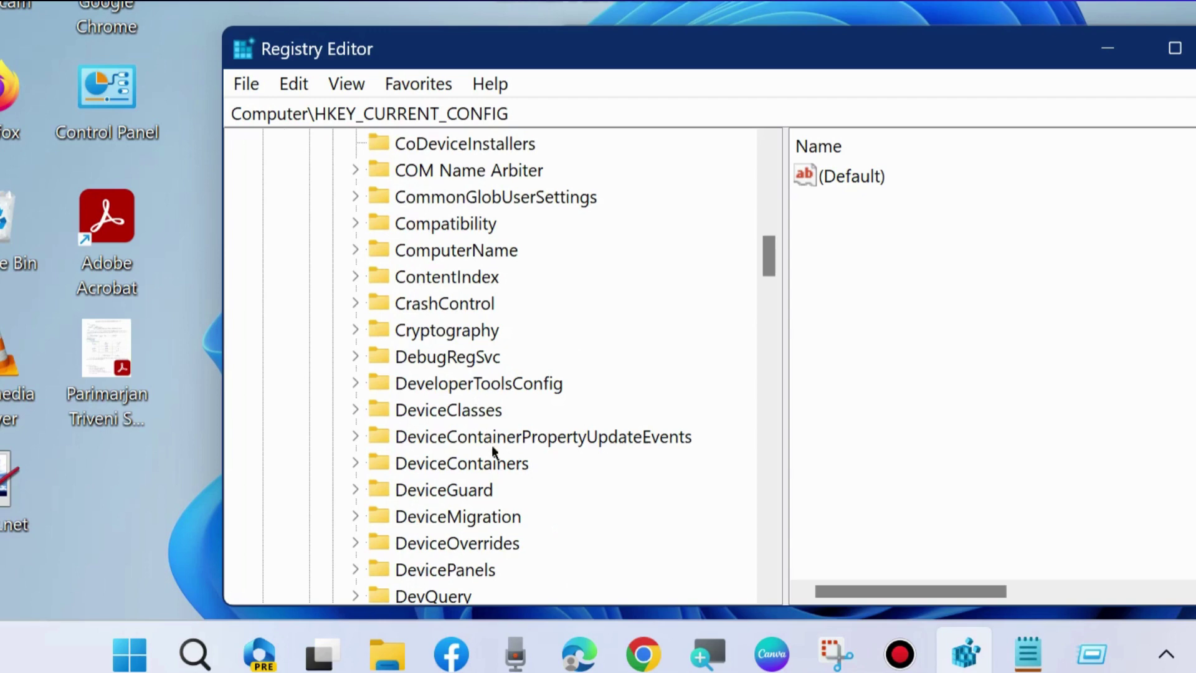
{"action": "left_click", "coordinate": [355, 490]}
{"action": "scroll", "coordinate": [477, 472], "scroll_direction": "down", "scroll_amount": 1}
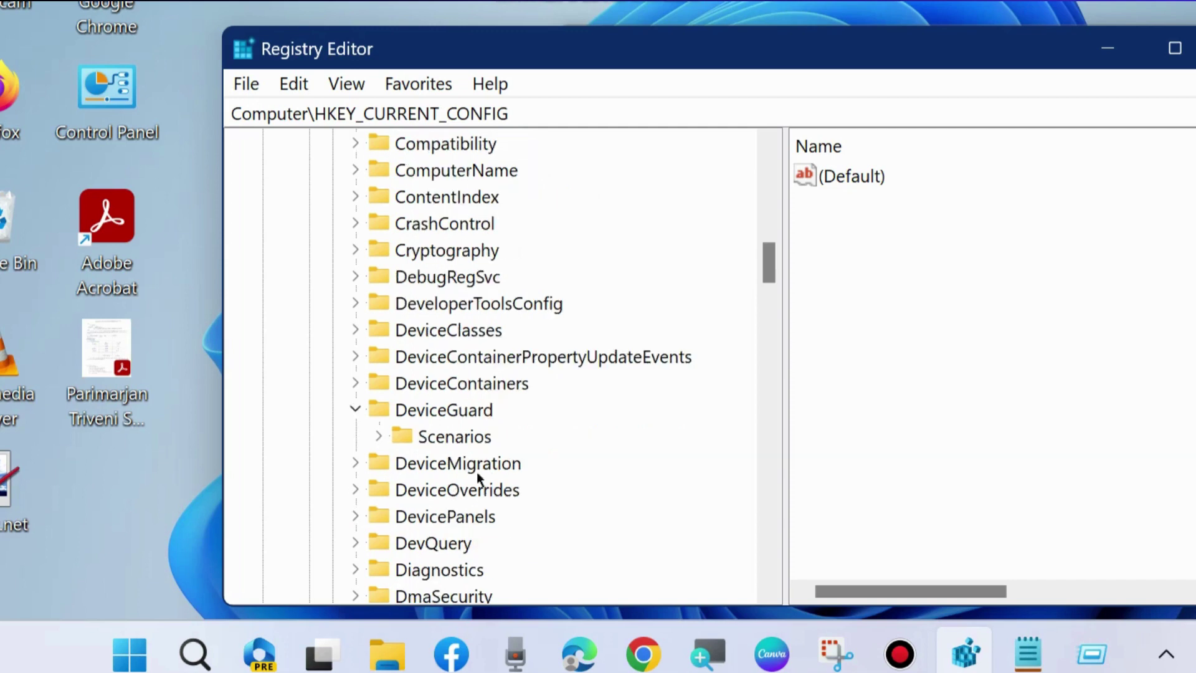
{"action": "left_click", "coordinate": [379, 437]}
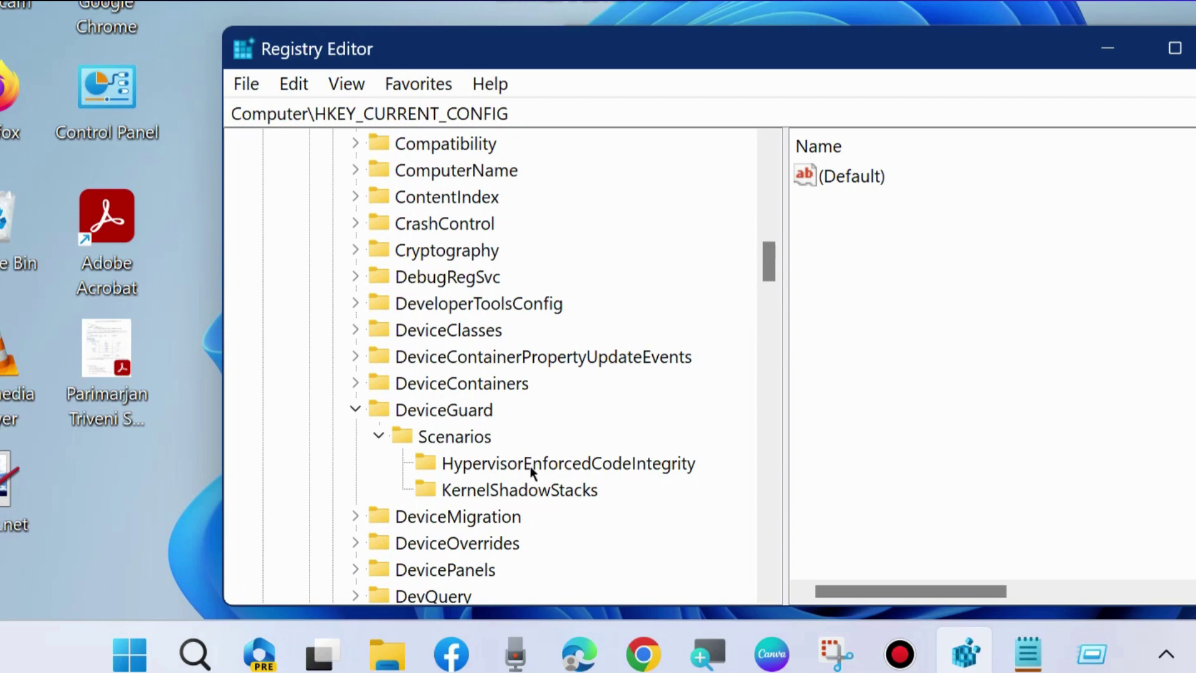
{"action": "left_click", "coordinate": [503, 465]}
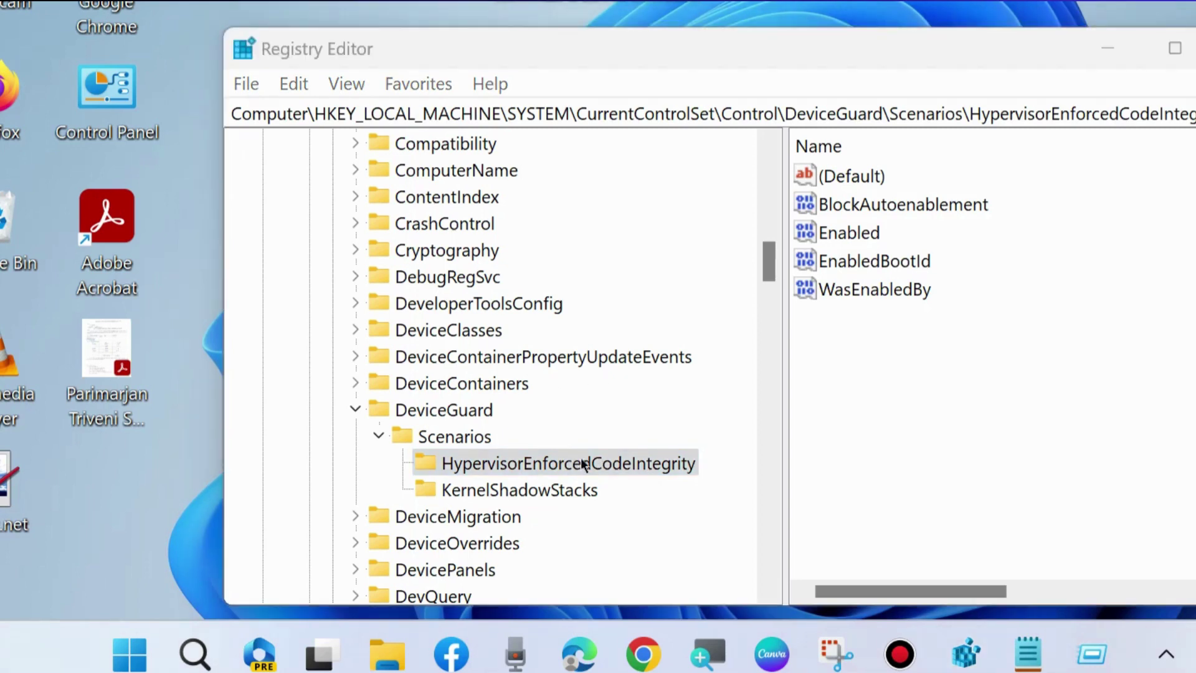
- Set the value data of the Enabled DWORD in the HypervisorEnforcedCodeIntegrity key to 0
{"action": "left_click", "coordinate": [846, 236]}
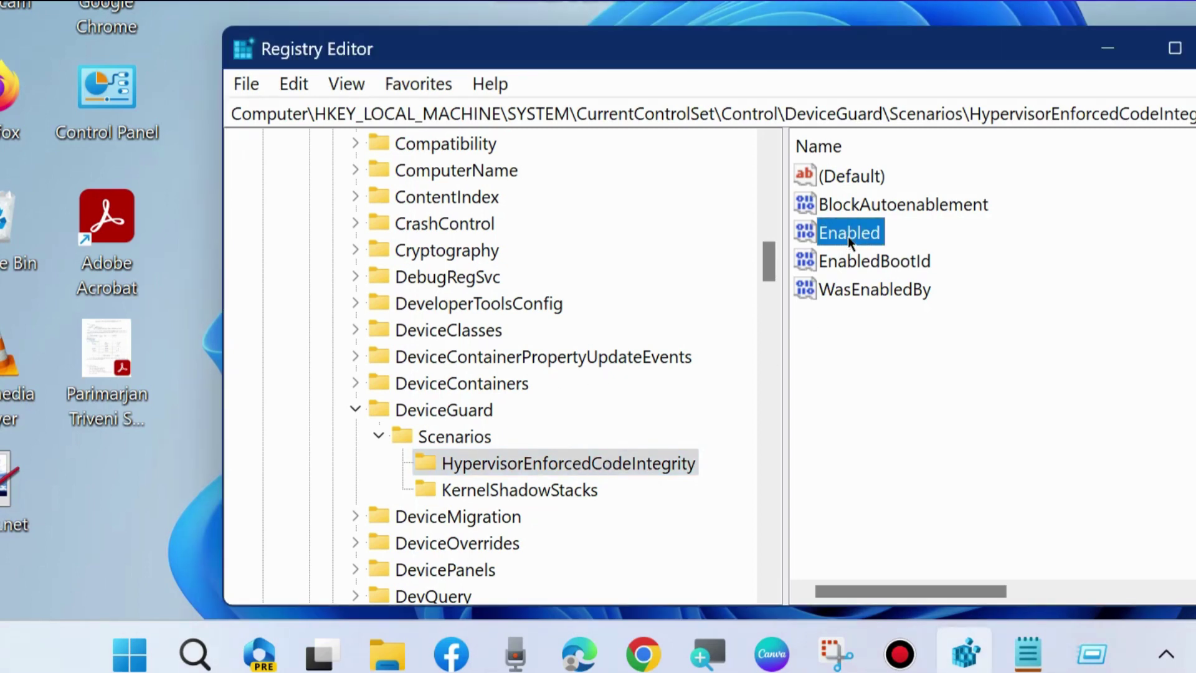
{"action": "double_click", "coordinate": [847, 234]}
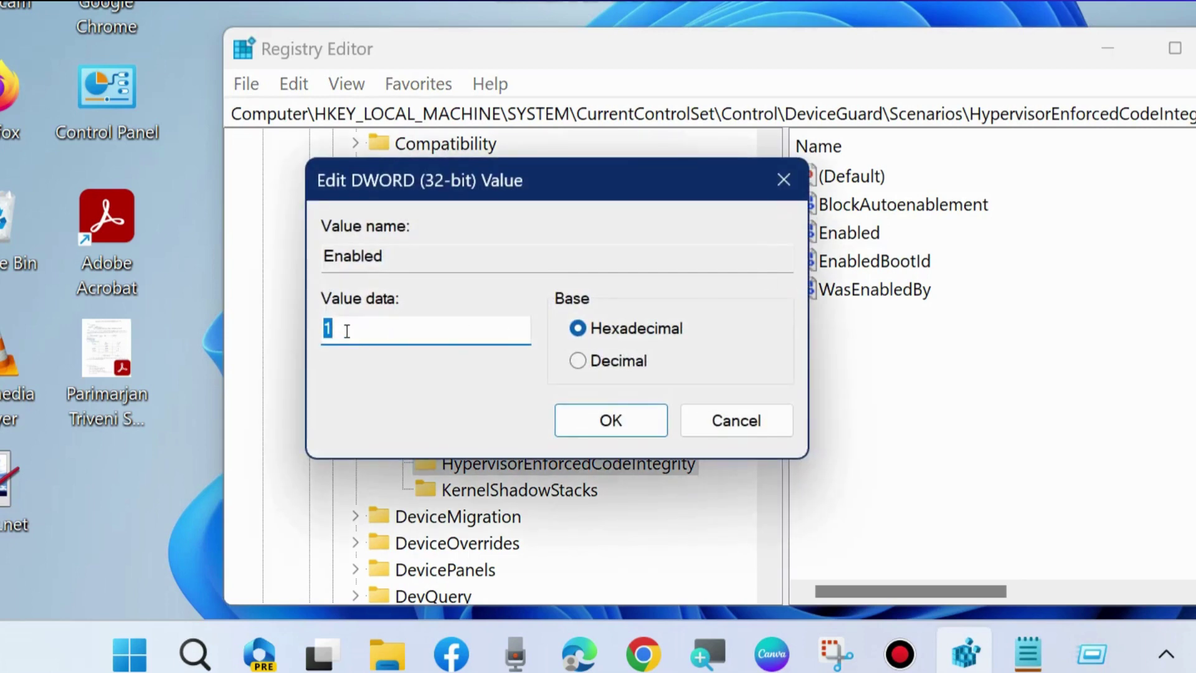
{"action": "type", "text": "0"}
{"action": "left_click", "coordinate": [619, 426]}
- Collapse the SYSTEM branch under HKEY_LOCAL_MACHINE in the registry tree
{"action": "scroll", "coordinate": [513, 324], "scroll_direction": "up", "scroll_amount": 10}
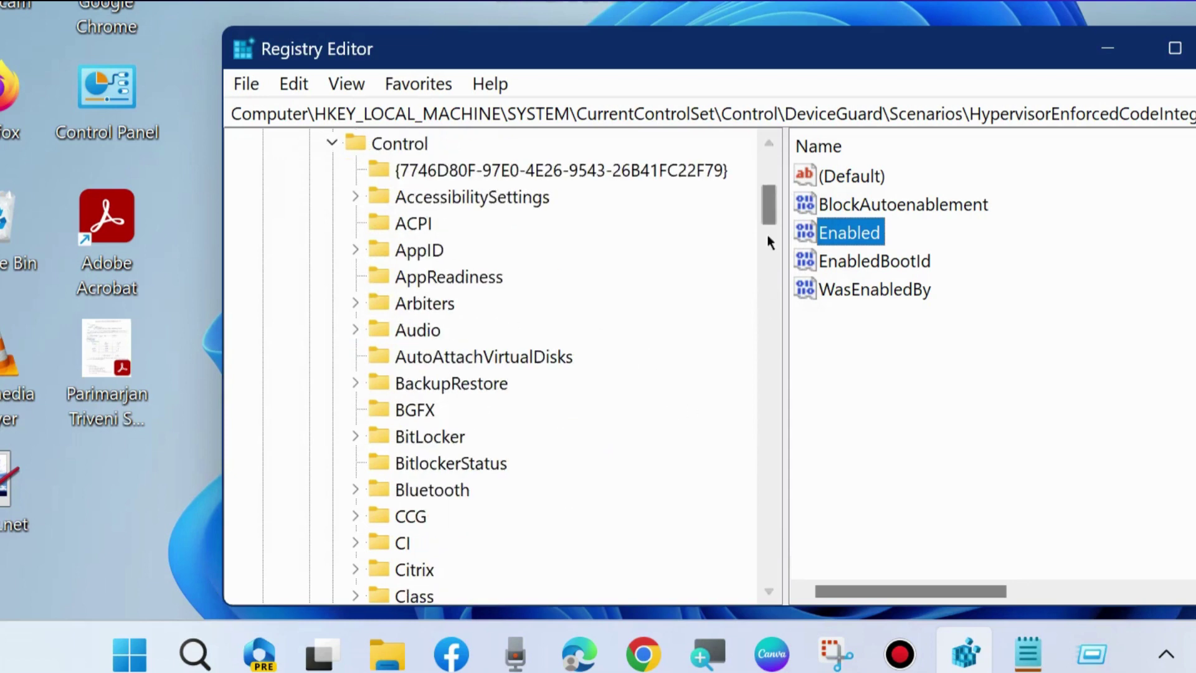
{"action": "scroll", "coordinate": [436, 259], "scroll_direction": "up", "scroll_amount": 5}
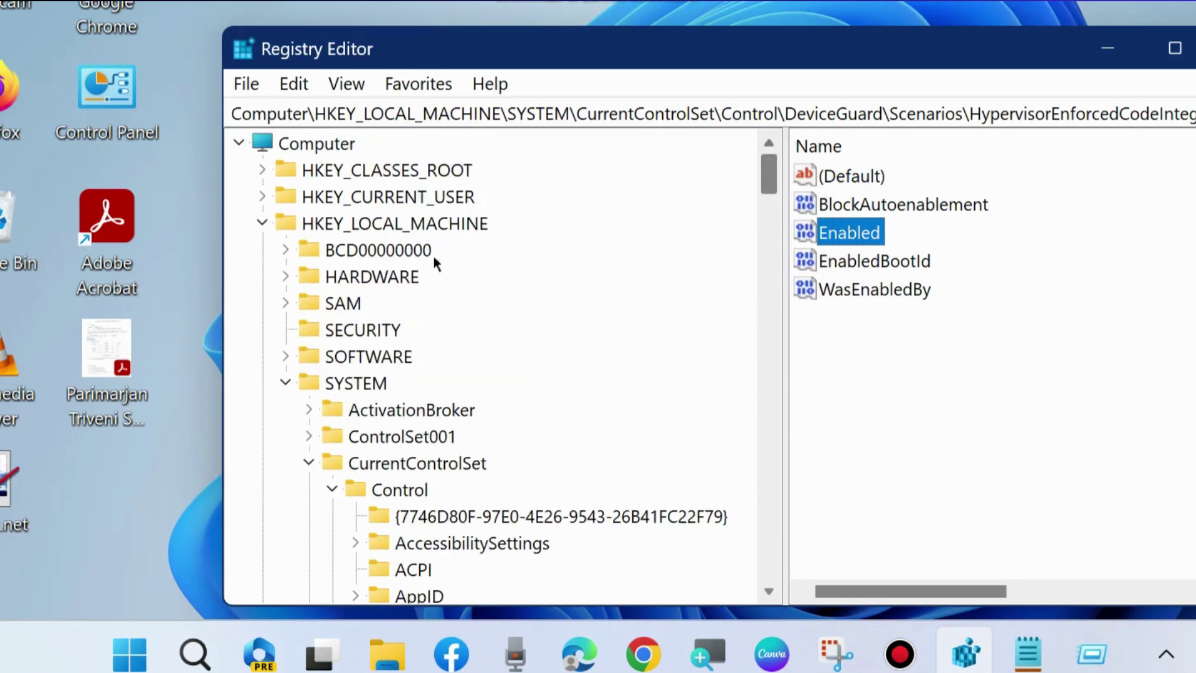
{"action": "left_click", "coordinate": [285, 385]}
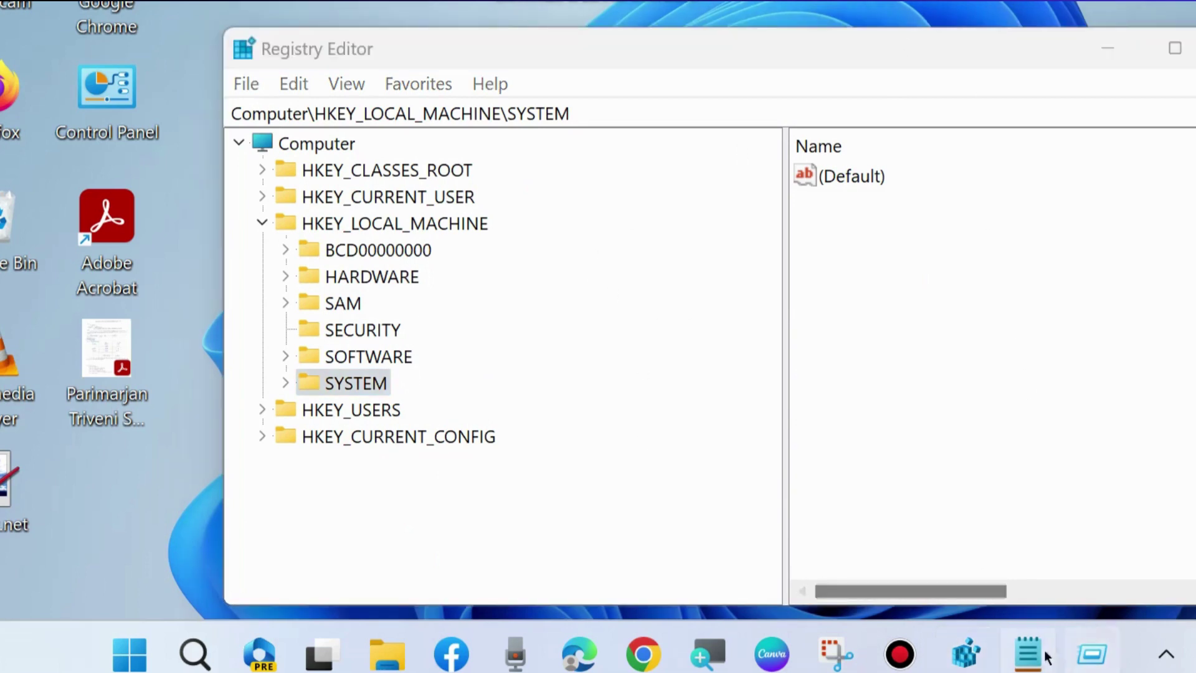
- Check the Windows Defender key path noted in Notepad and expand HKEY_LOCAL_MACHINE\SOFTWARE\Microsoft in the Registry Editor
{"action": "left_click", "coordinate": [1028, 659]}
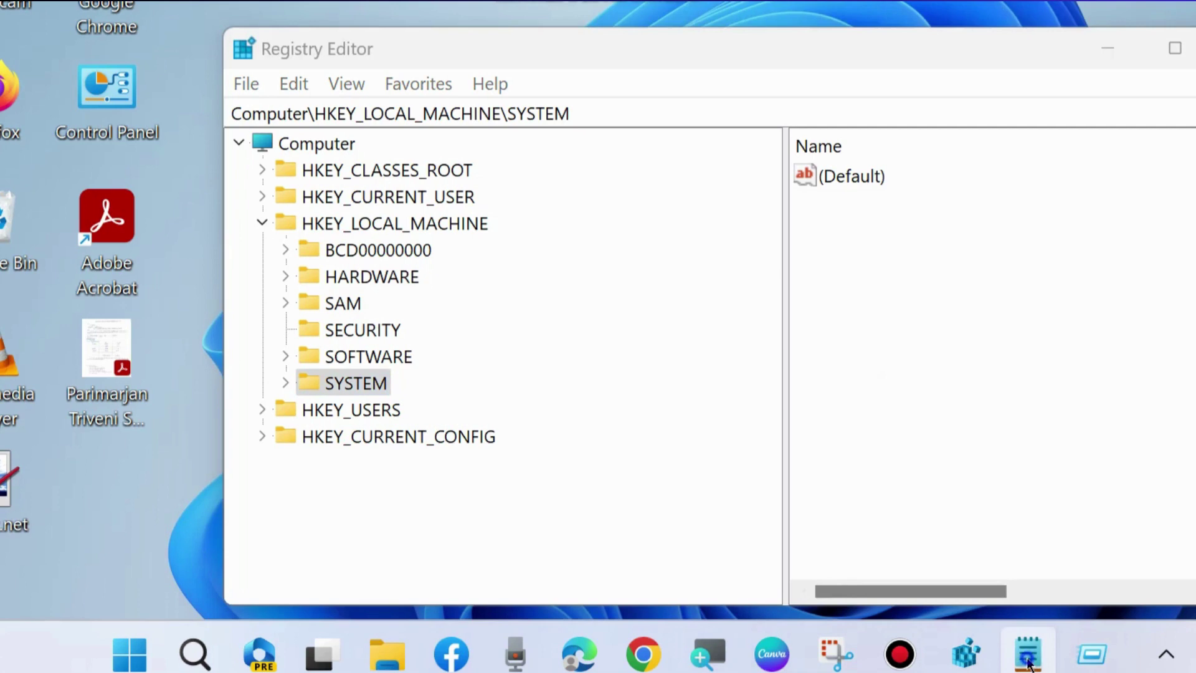
{"action": "left_click", "coordinate": [1028, 662]}
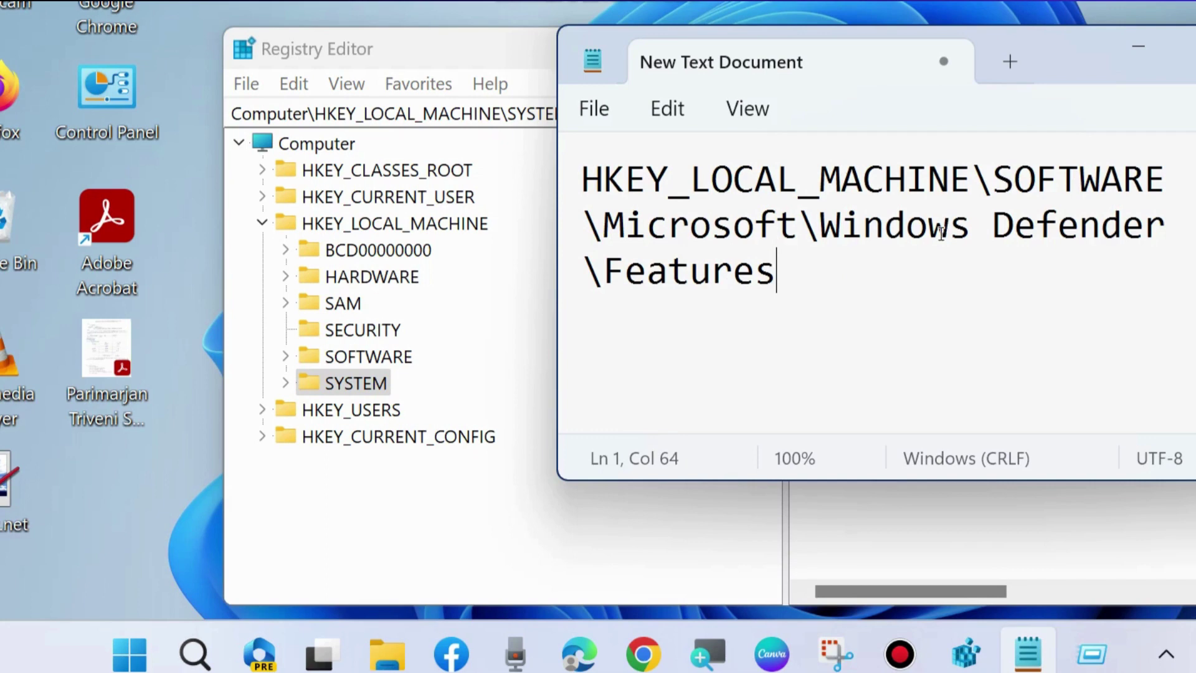
{"action": "left_click", "coordinate": [1130, 48]}
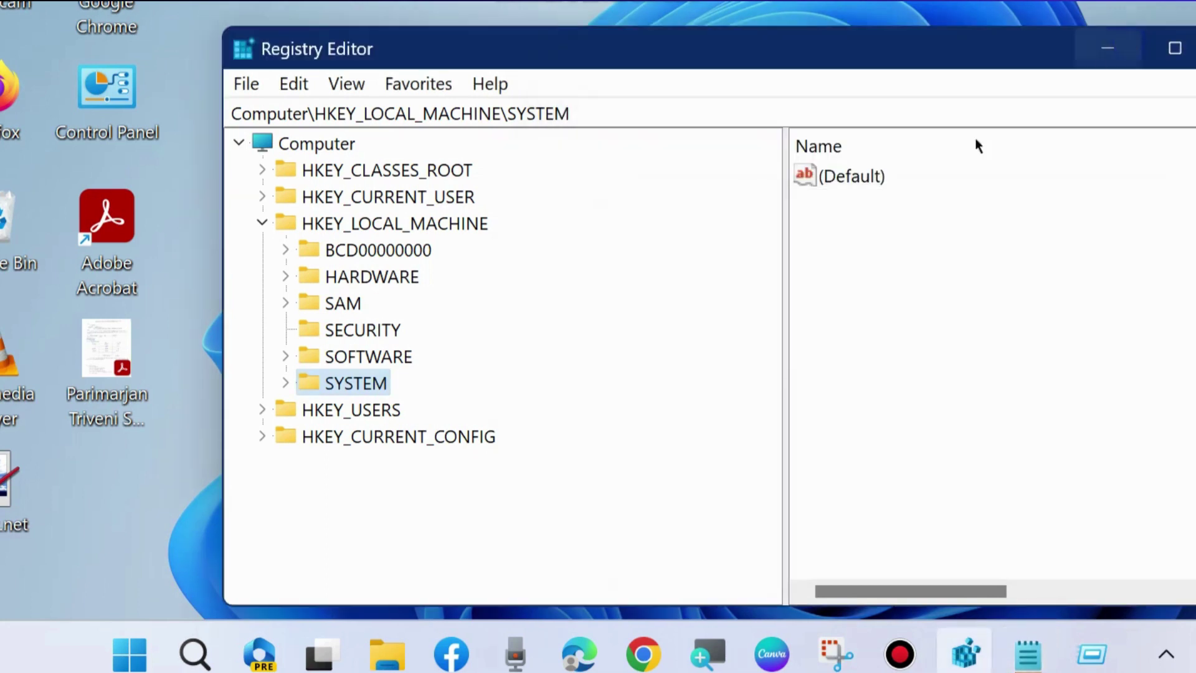
{"action": "left_click", "coordinate": [287, 357]}
{"action": "scroll", "coordinate": [370, 445], "scroll_direction": "down", "scroll_amount": 2}
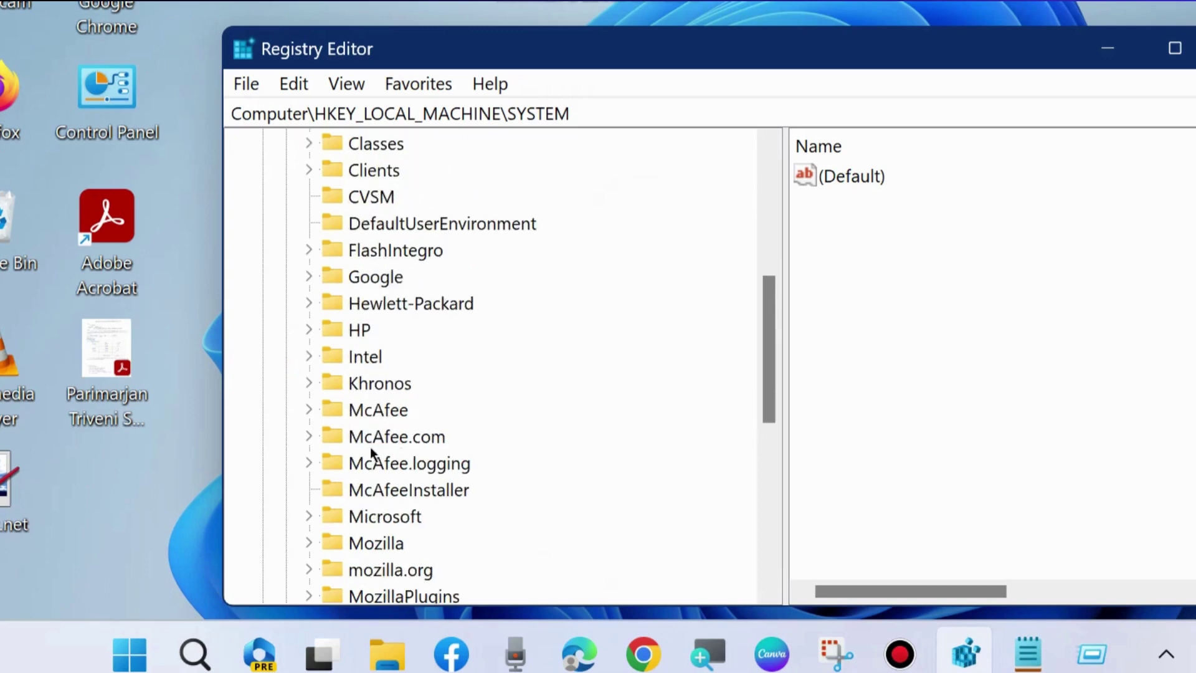
{"action": "scroll", "coordinate": [481, 440], "scroll_direction": "down", "scroll_amount": 2}
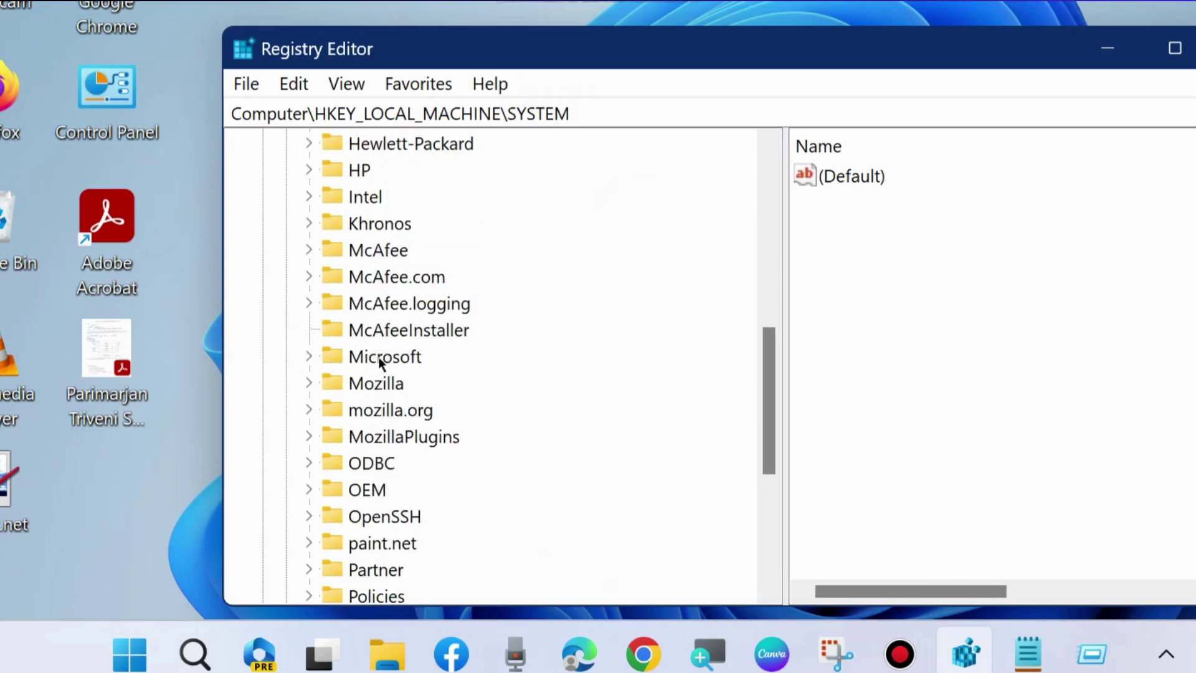
{"action": "left_click", "coordinate": [309, 357]}
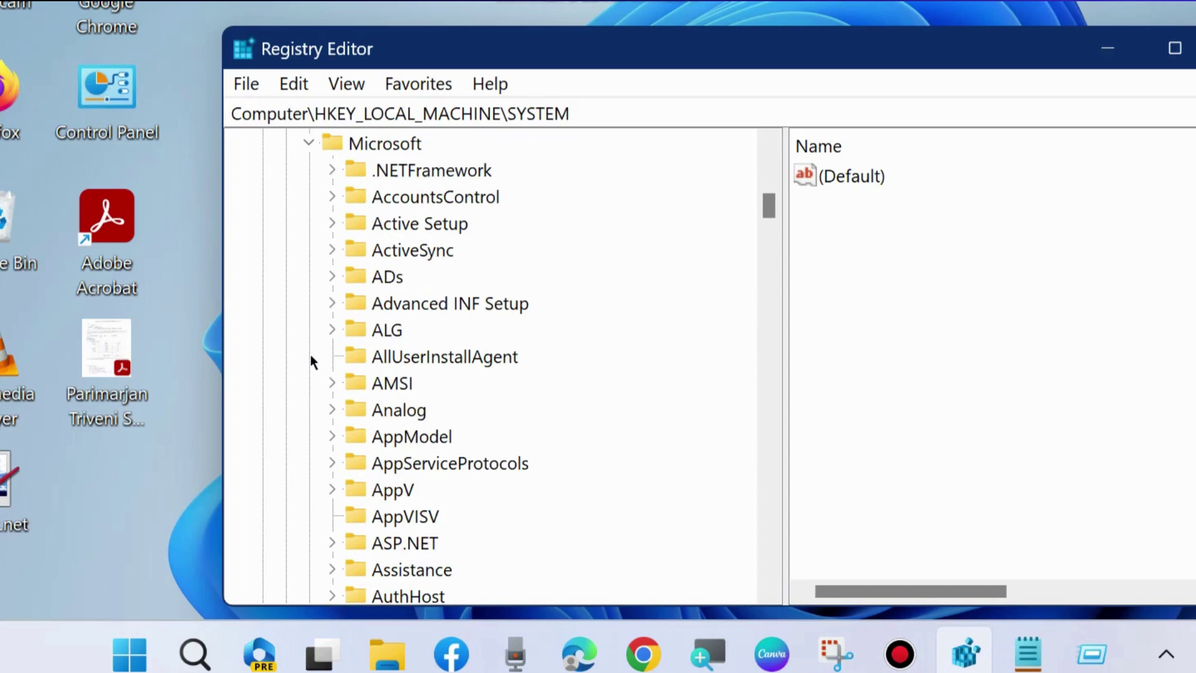
- Expand the Windows Defender key under Microsoft and select its Features subkey
{"action": "scroll", "coordinate": [409, 372], "scroll_direction": "down", "scroll_amount": 20}
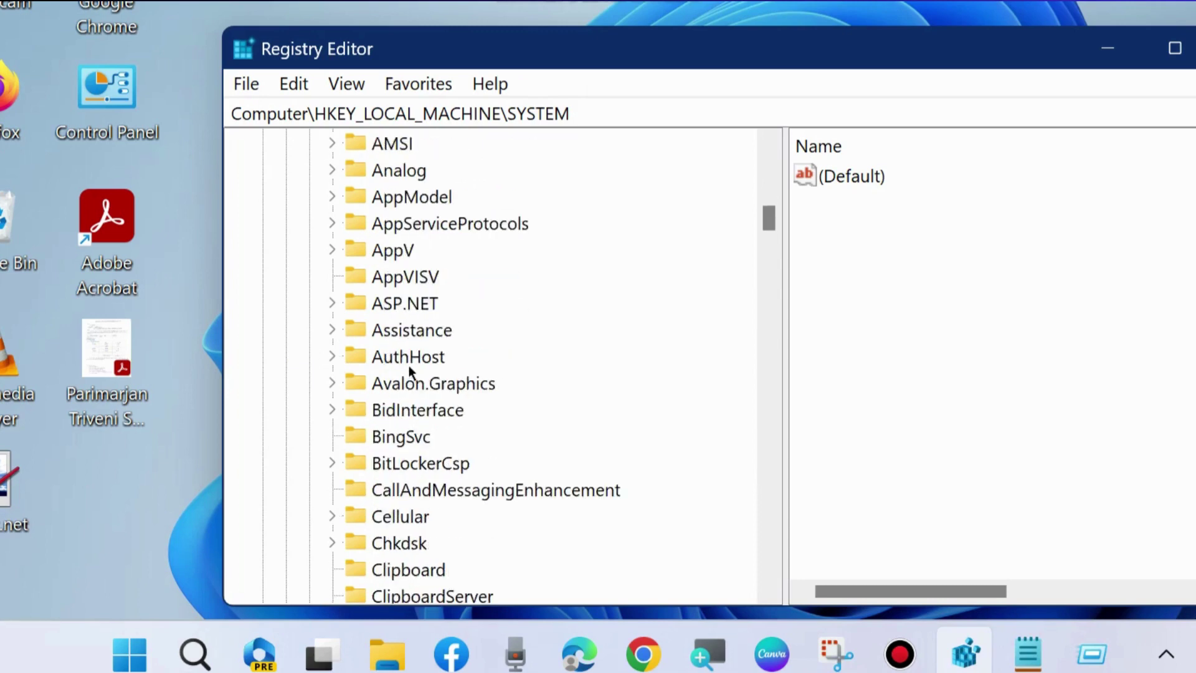
{"action": "scroll", "coordinate": [413, 439], "scroll_direction": "down", "scroll_amount": 20}
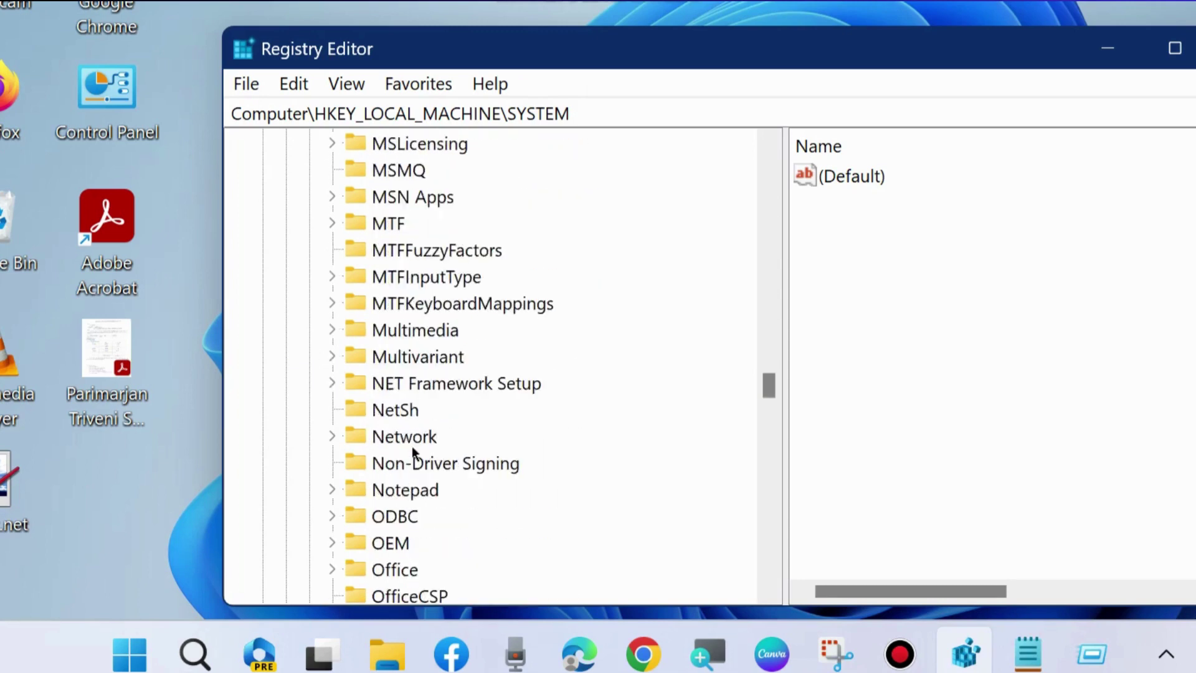
{"action": "scroll", "coordinate": [414, 461], "scroll_direction": "down", "scroll_amount": 5}
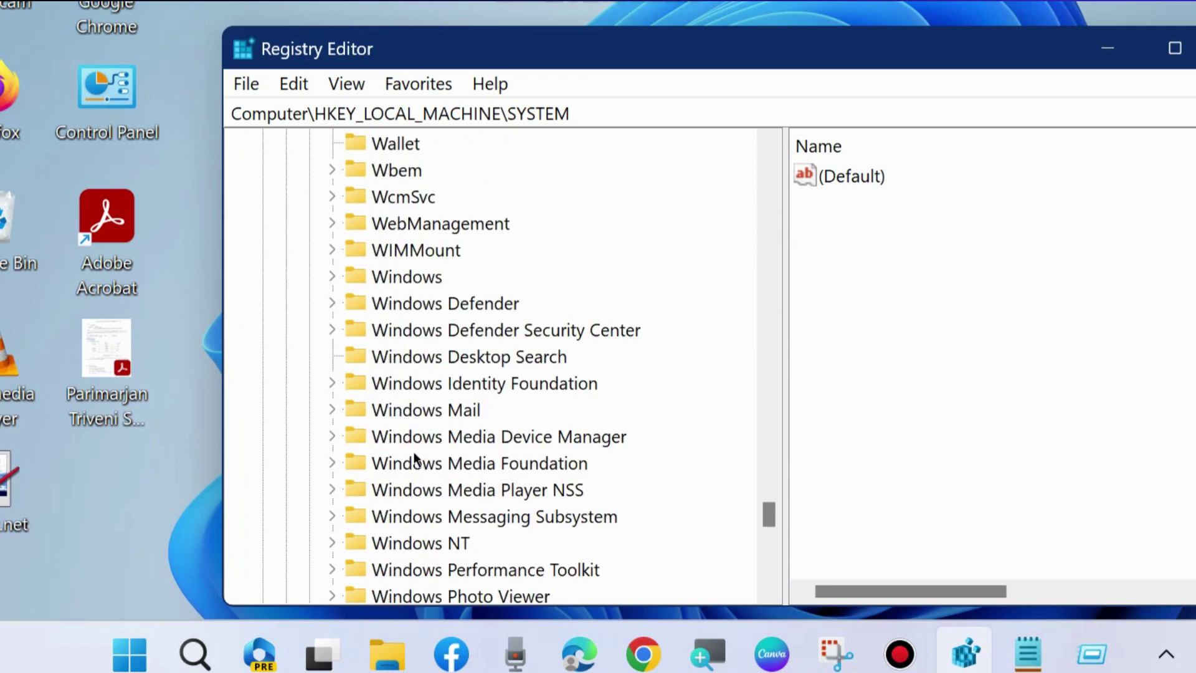
{"action": "left_click", "coordinate": [329, 302]}
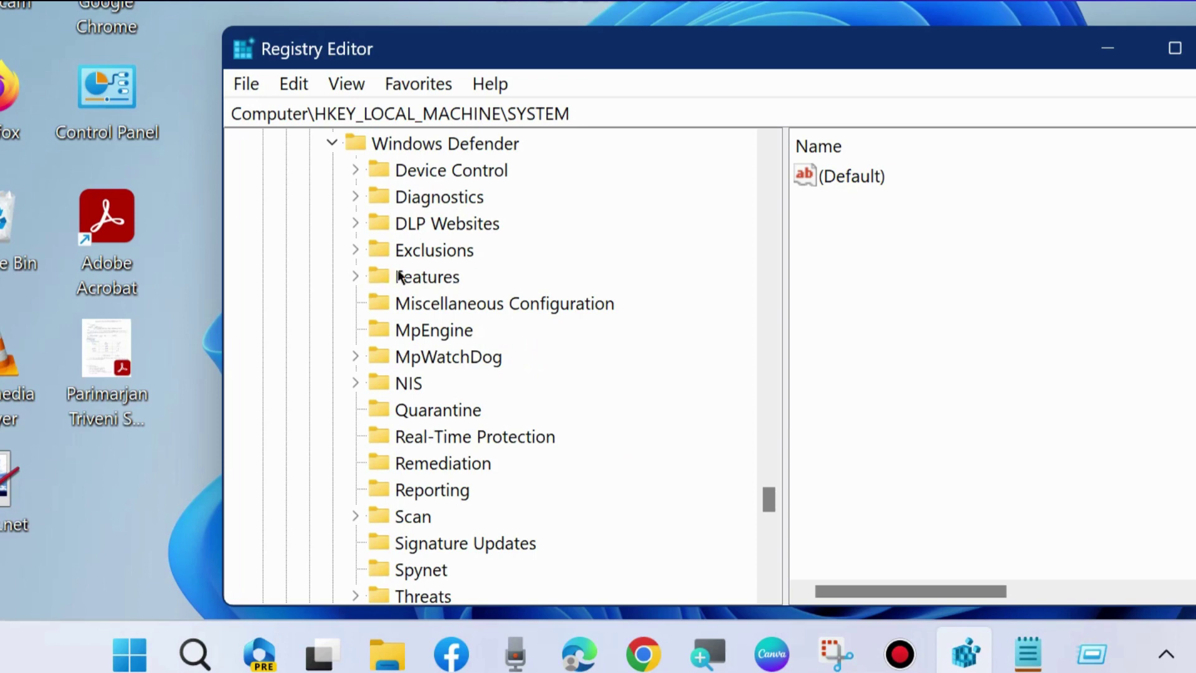
{"action": "left_click", "coordinate": [419, 278]}
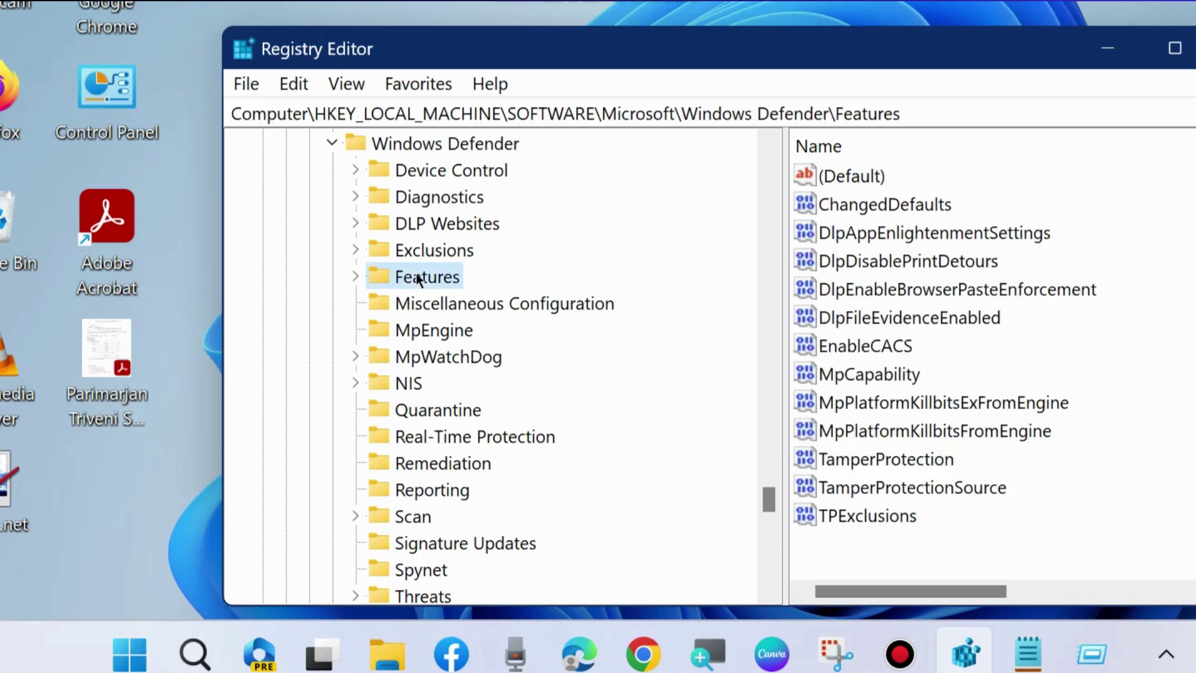